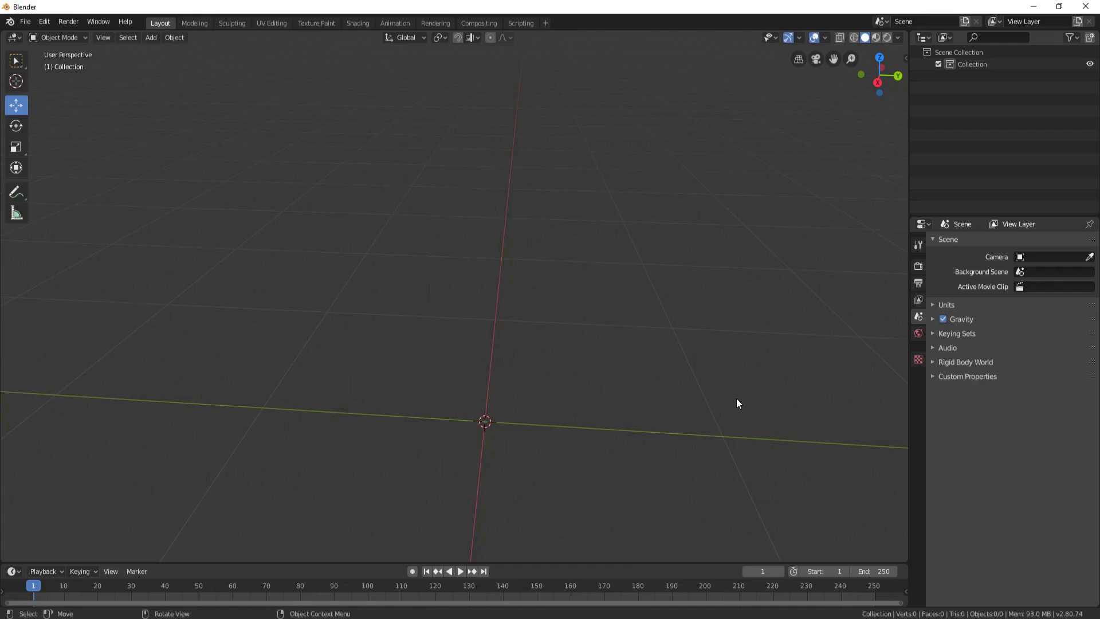
Step: Add a plane and rotate it 90° on Y and 90° on Z so it stands upright facing front
middle_click_drag(737, 397, 526, 381)
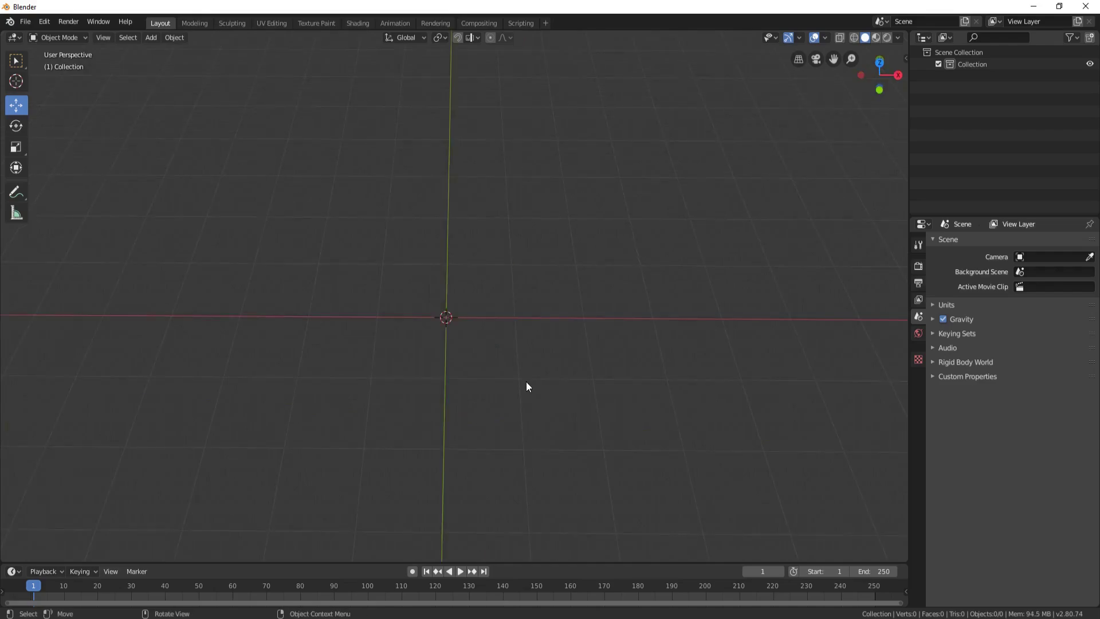
key("shift+a")
mouse_move(527, 382)
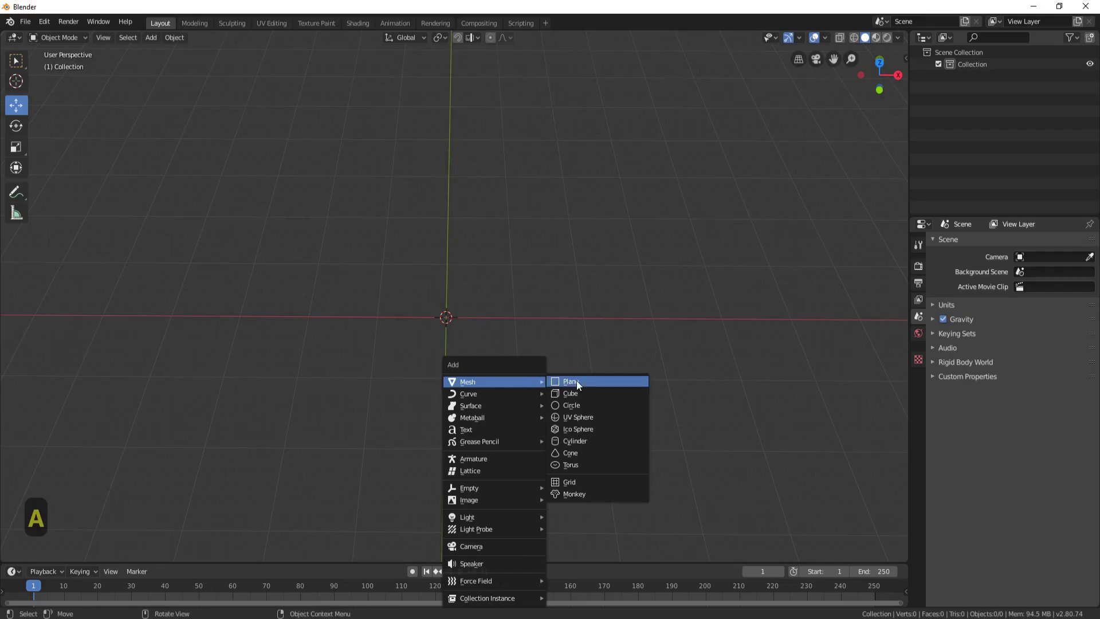
left_click(575, 382)
key("r")
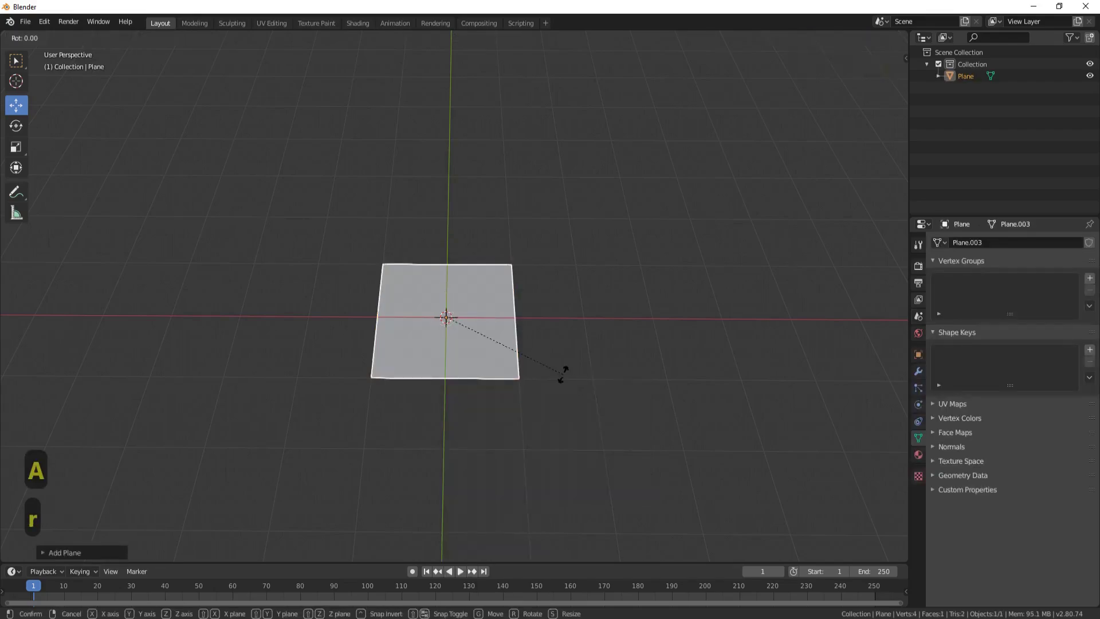
key("y")
key("9")
key("0")
key("Return")
key("r")
key("z")
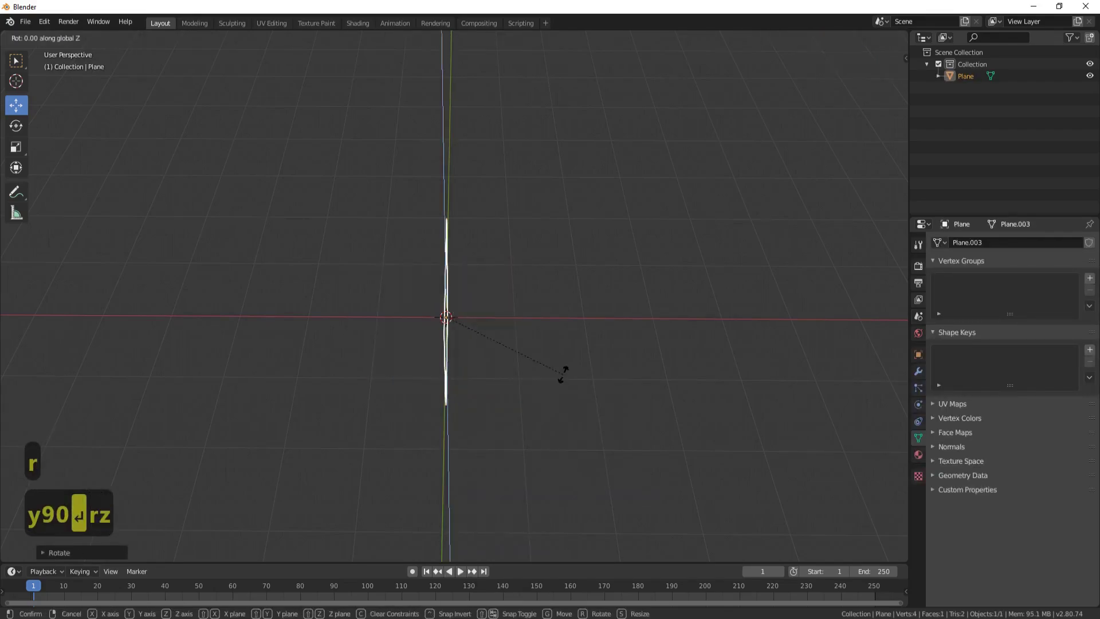
key("9")
key("0")
key("Return")
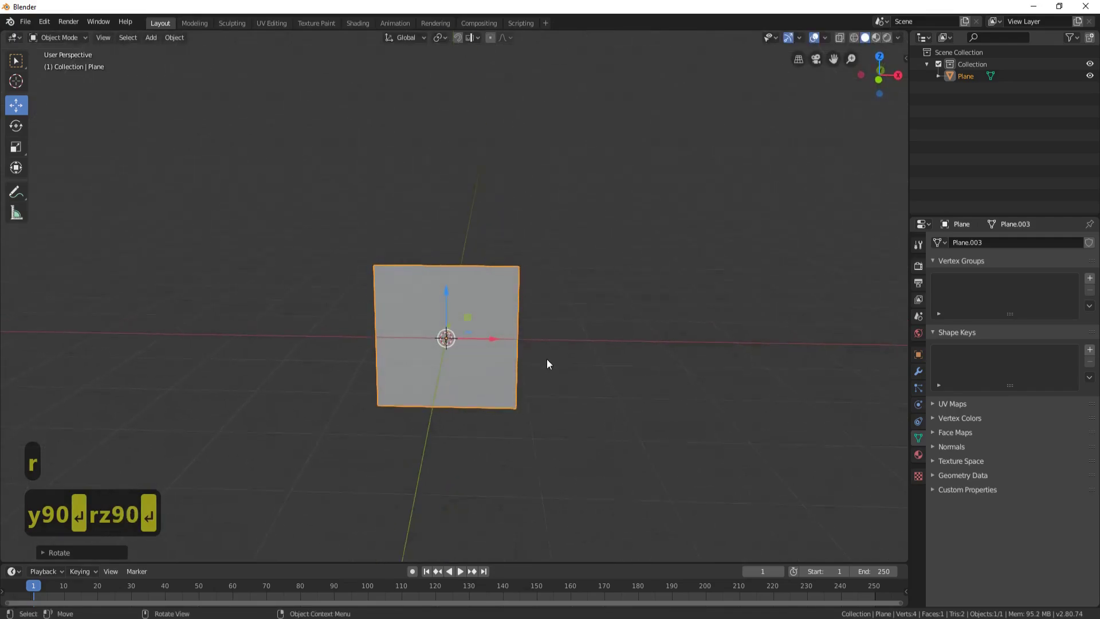
Step: In front view, raise the plane onto the ground and narrow it along X into a tall panel
key("KP_1")
left_click_drag(462, 279, 456, 209)
key("s")
key("x")
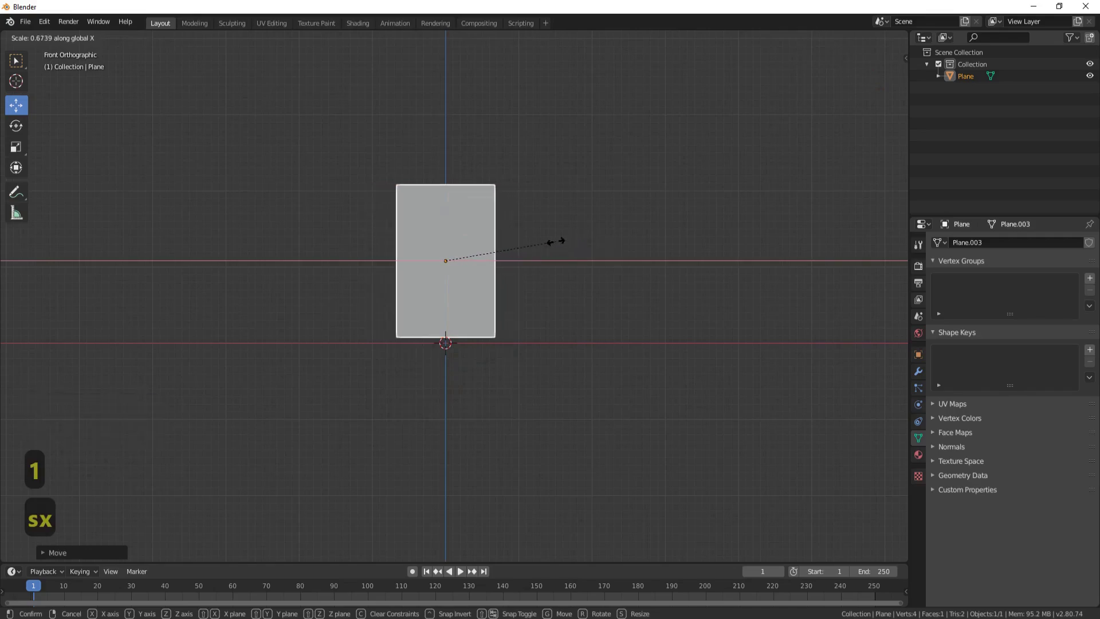
left_click(555, 241)
middle_click_drag(525, 226, 490, 299)
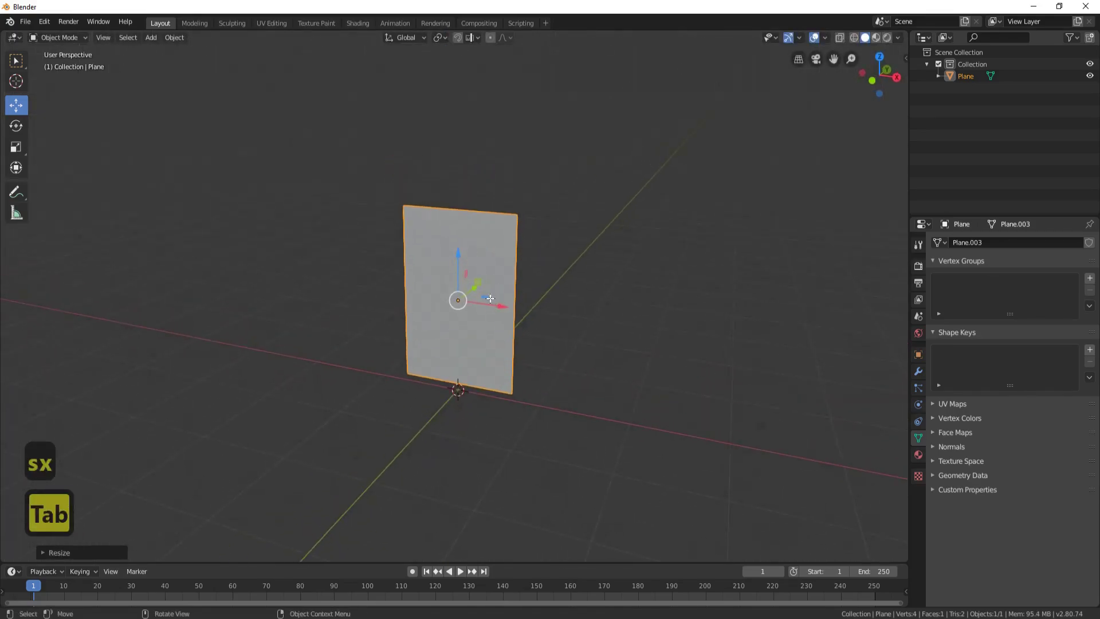
Step: In Edit Mode with face select, extrude in place and scale inward to form a border
key("Tab")
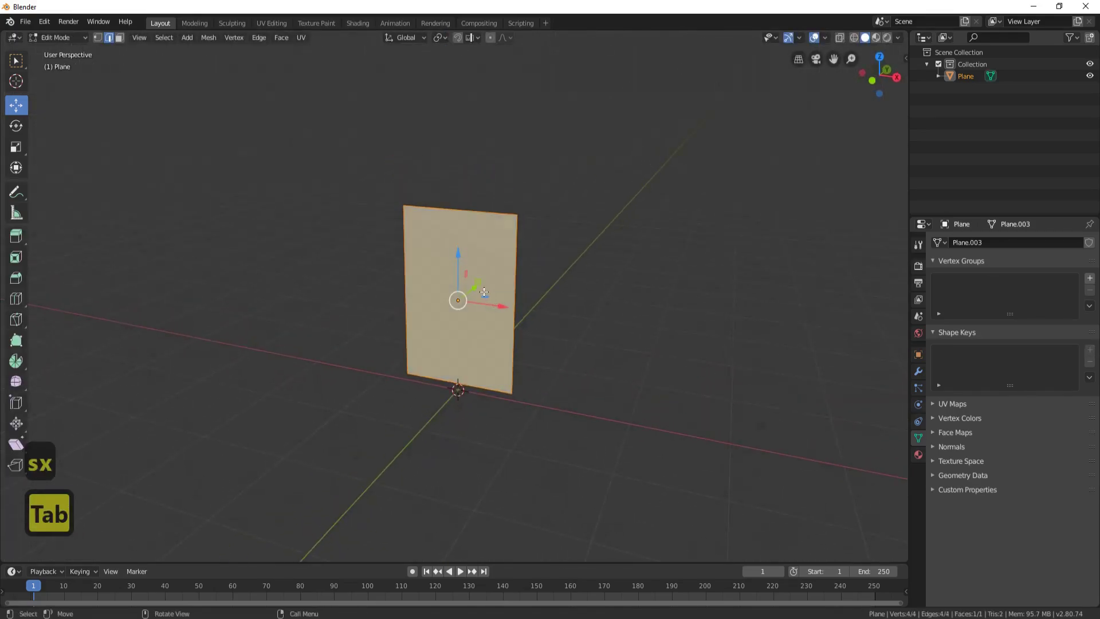
left_click(119, 38)
scroll(510, 274, "up", 2)
middle_click_drag(606, 256, 574, 284, "shift")
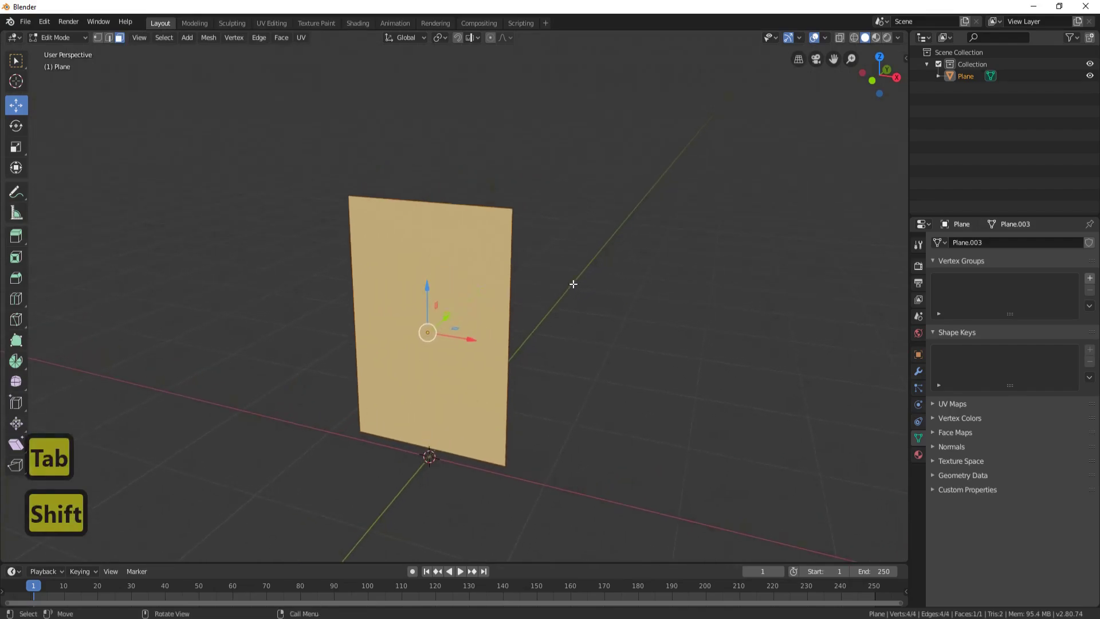
key("e")
key("Return")
key("s")
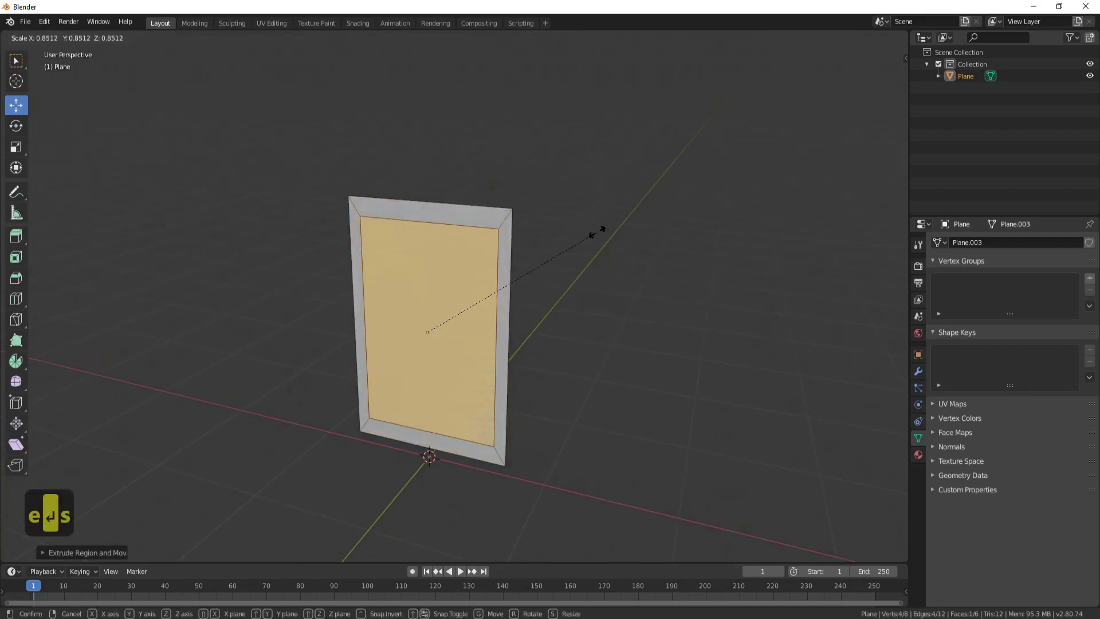
left_click(591, 233)
key("KP_1")
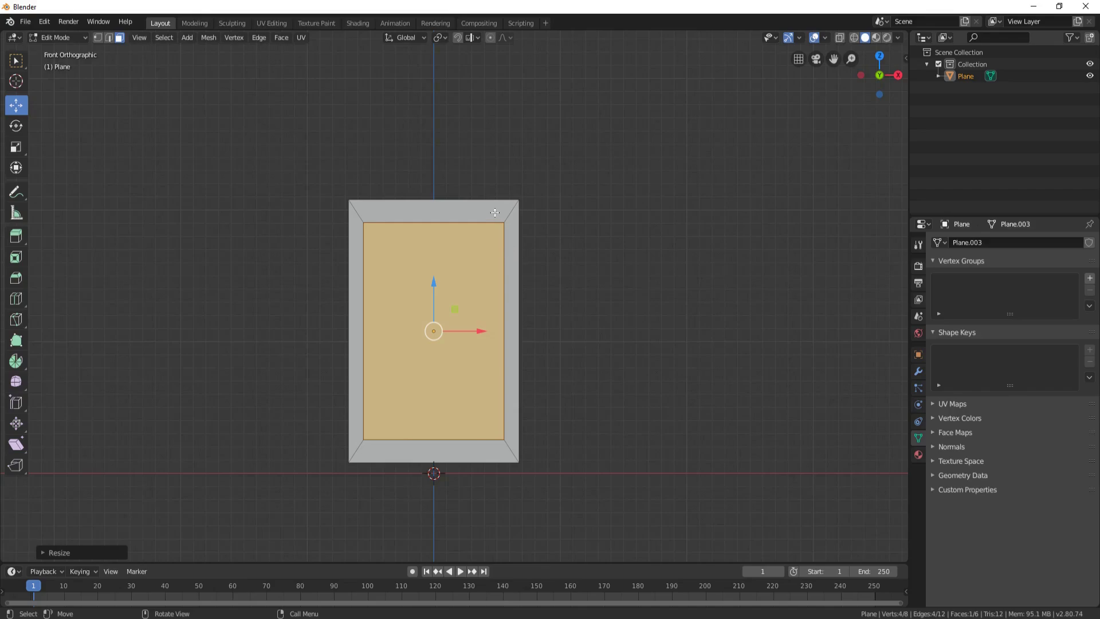
Step: Try stretching the inner face taller, undo that, and delete the selected face
key("s")
key("z")
left_click(553, 307)
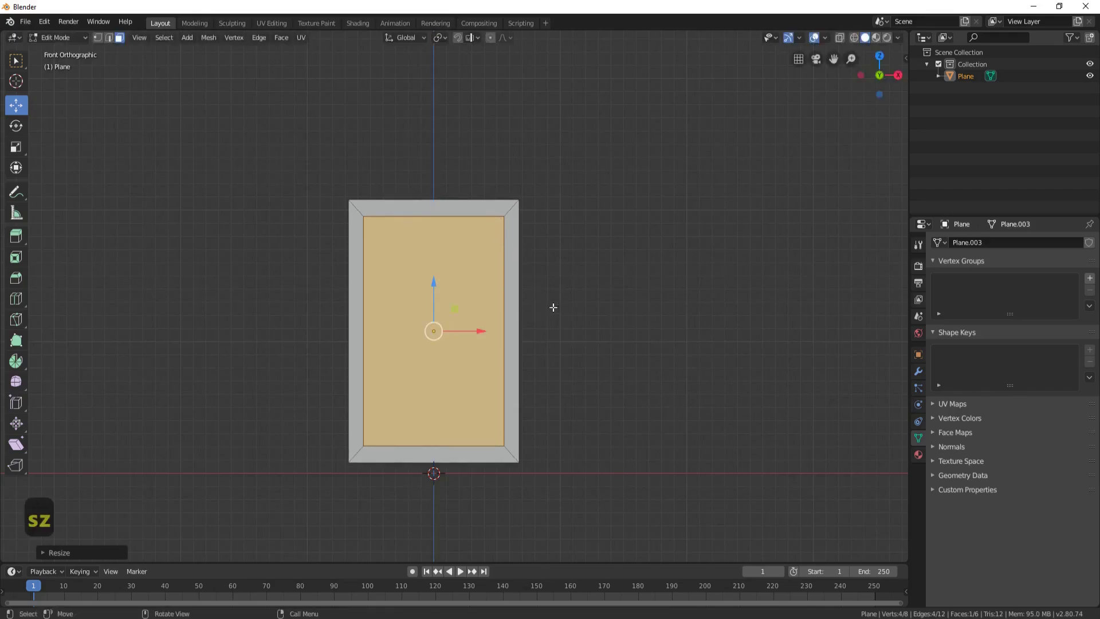
middle_click_drag(553, 307, 380, 253)
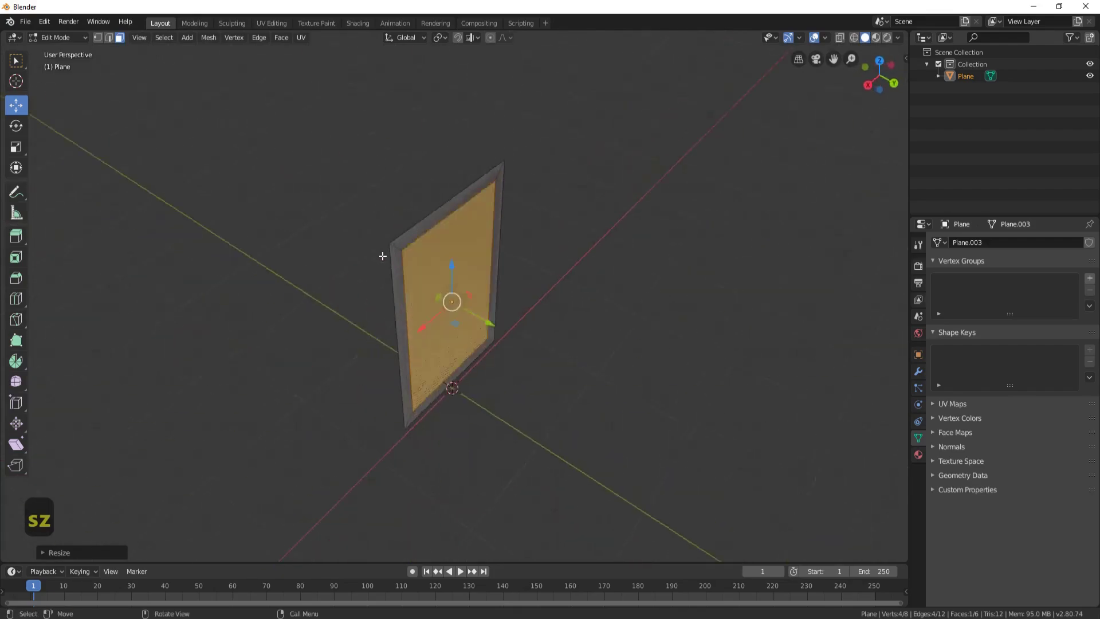
key("ctrl+z")
key("ctrl+z")
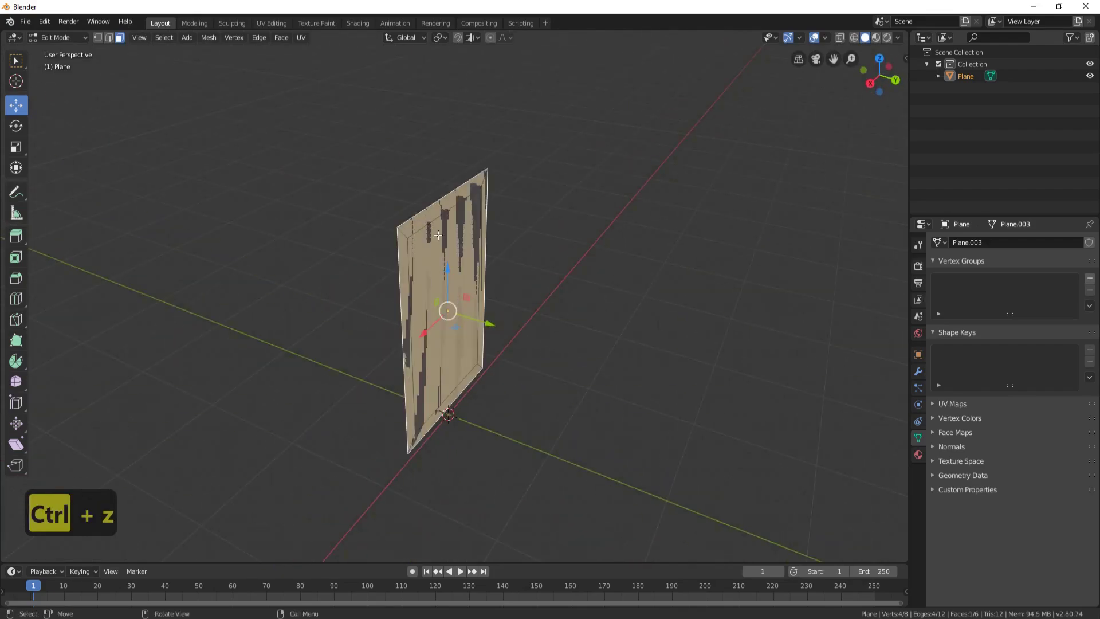
key("Delete")
left_click(431, 259)
middle_click_drag(431, 259, 503, 232)
Step: Give the frame depth by extruding its inner front face after undoing a full-mesh extrude
key("l")
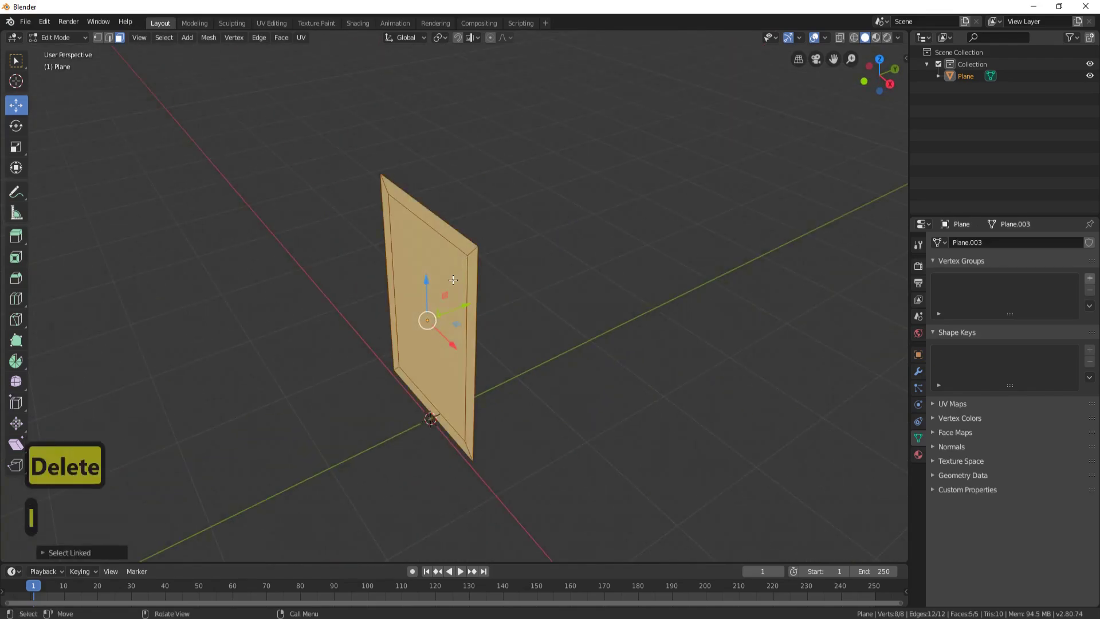
middle_click_drag(453, 279, 439, 301)
key("e")
left_click(432, 322)
key("ctrl+z")
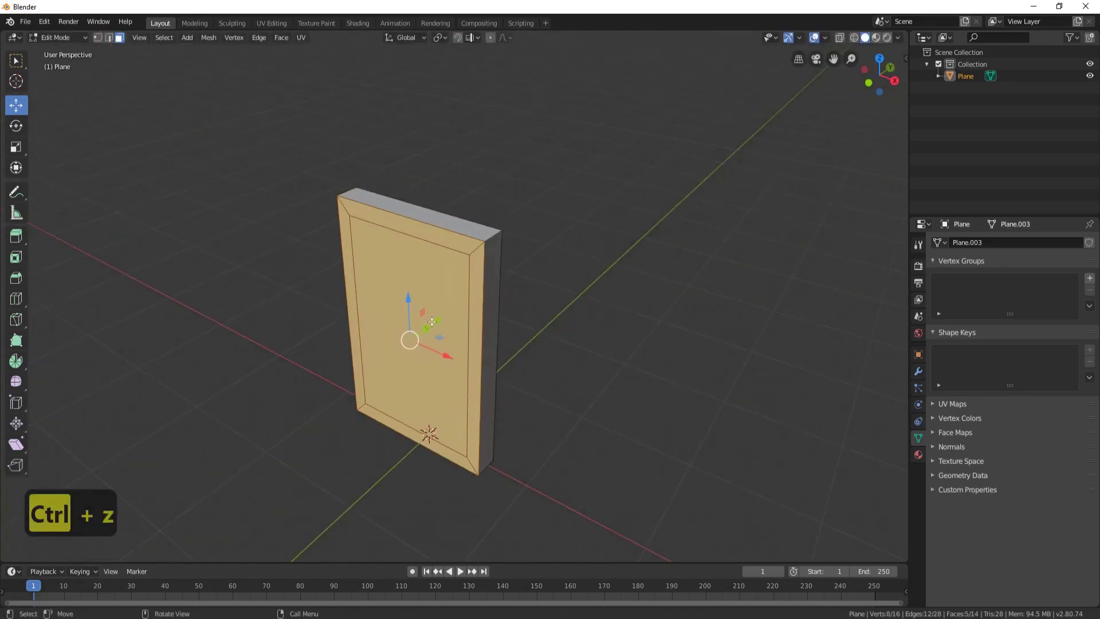
left_click(427, 290)
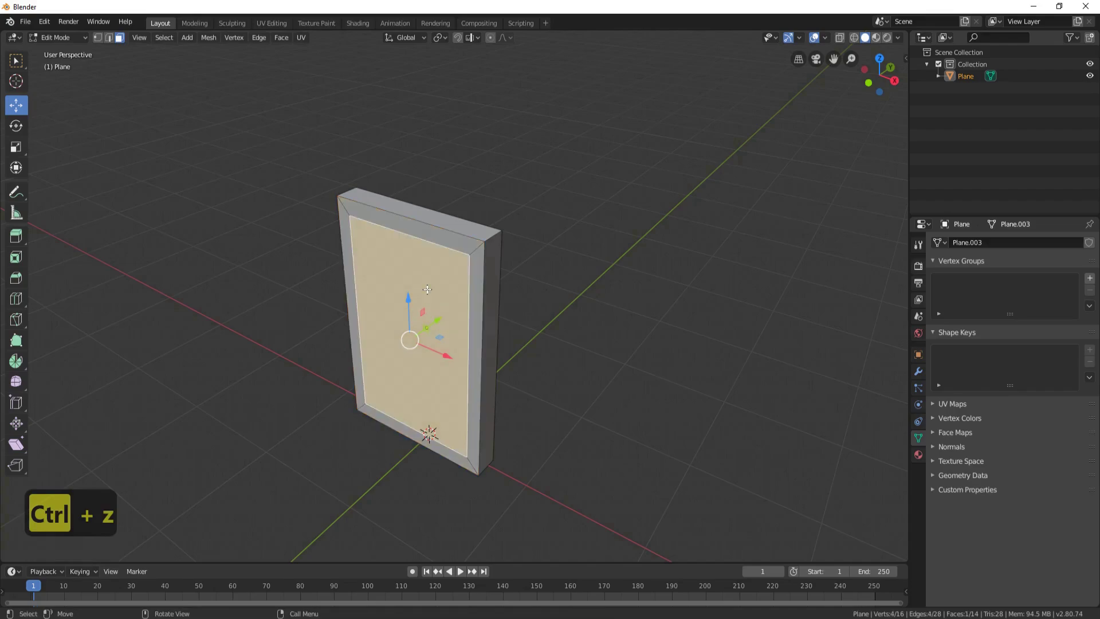
key("e")
left_click(432, 297)
Step: Delete the top, left, bottom and right bevel faces plus the inner face to open the centre
middle_click_drag(432, 297, 400, 226)
left_click(402, 214)
left_click(394, 250, "shift")
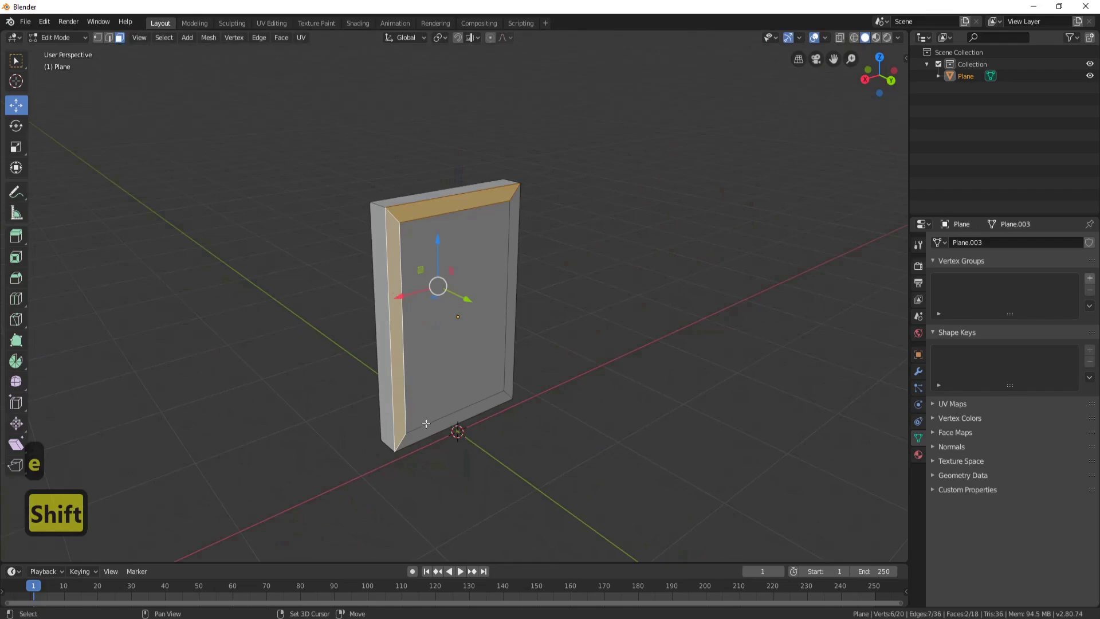
left_click(428, 427, "shift")
left_click(435, 396, "shift")
left_click(510, 361, "shift")
key("Delete")
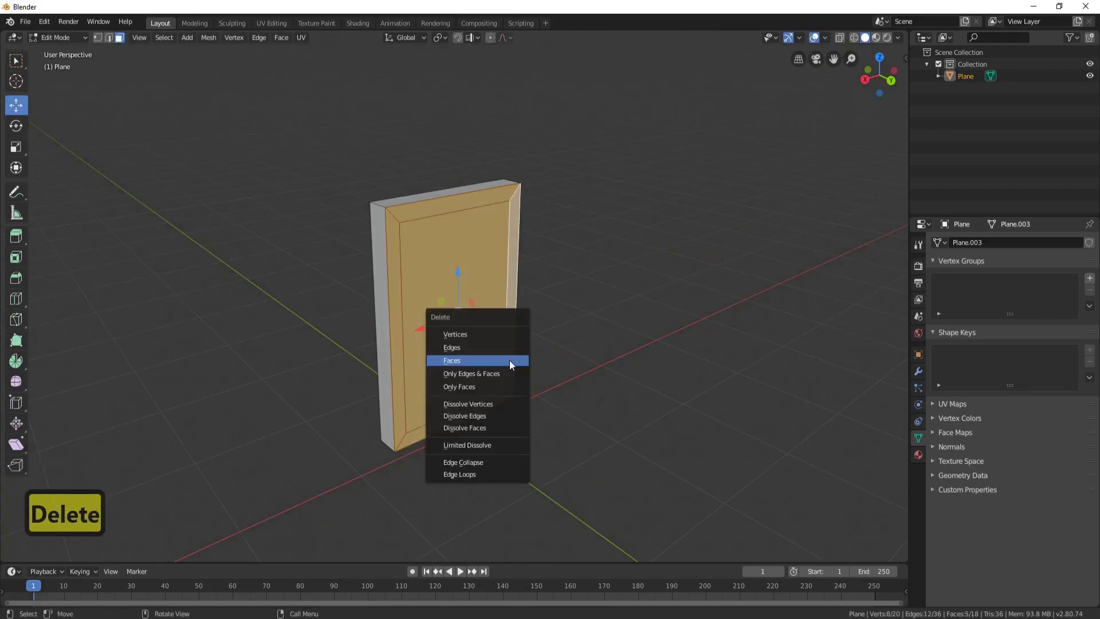
left_click(481, 361)
Step: From the front view, add a cube inside the frame and shrink it small
key("1")
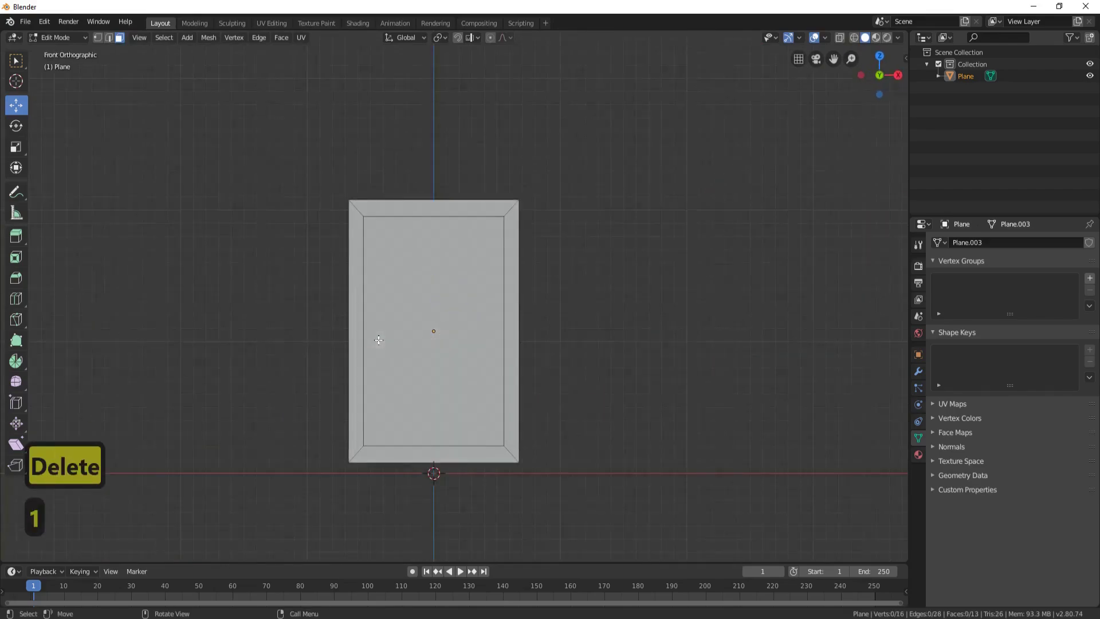
key("shift")
key("shift+a")
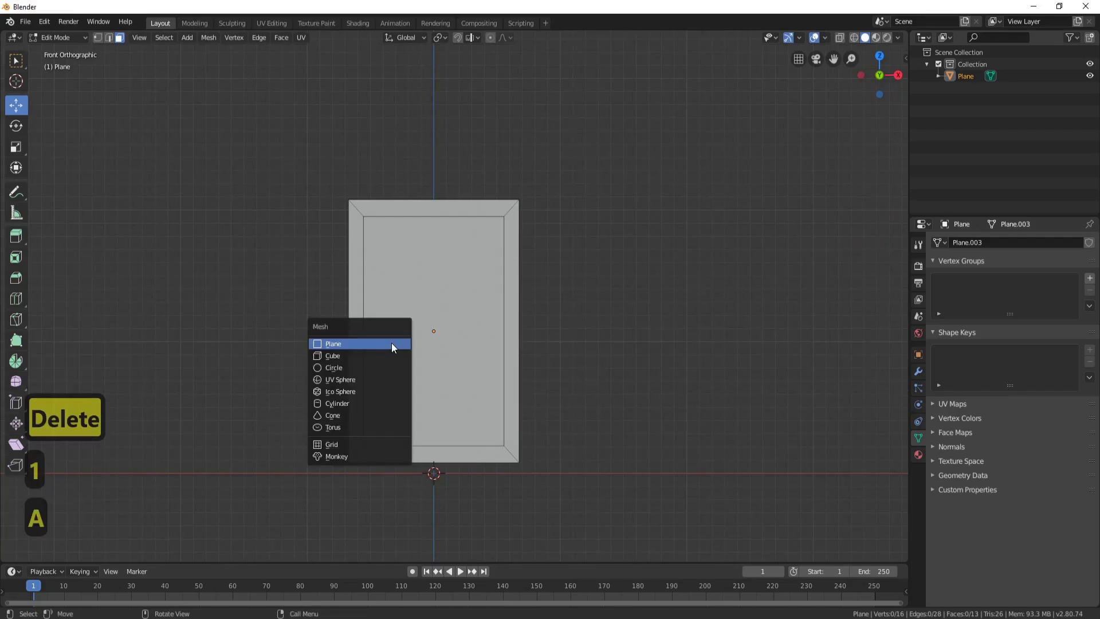
left_click(396, 356)
key("s")
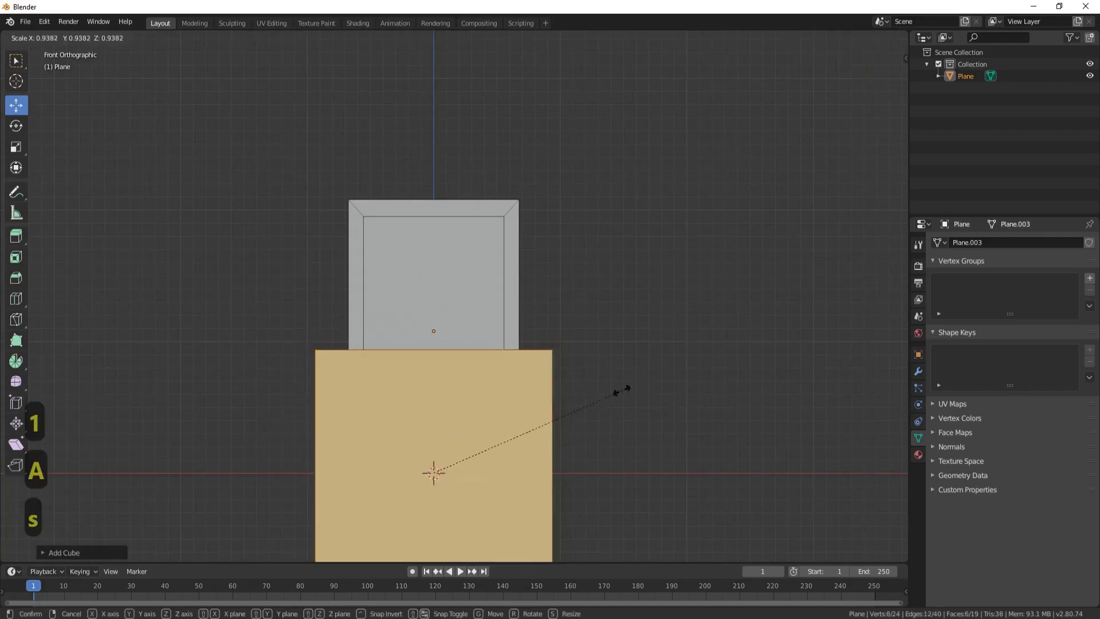
left_click(448, 464)
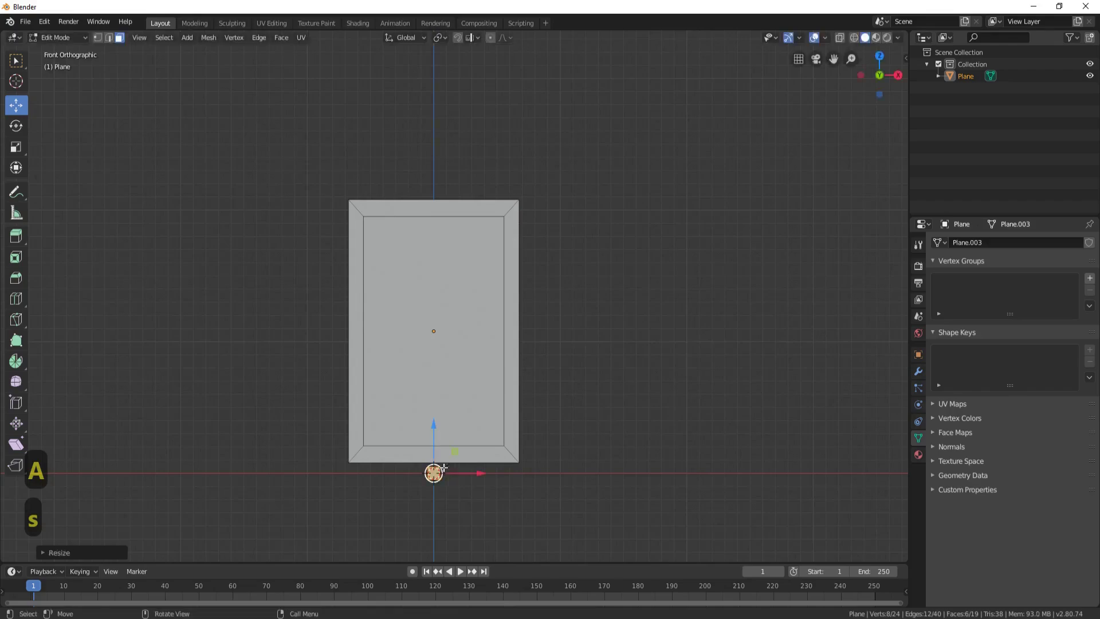
Step: Slide the cube along the frame's depth and raise it vertically inside the frame
middle_click_drag(452, 476, 464, 457)
left_click_drag(464, 456, 463, 462)
left_click(463, 462)
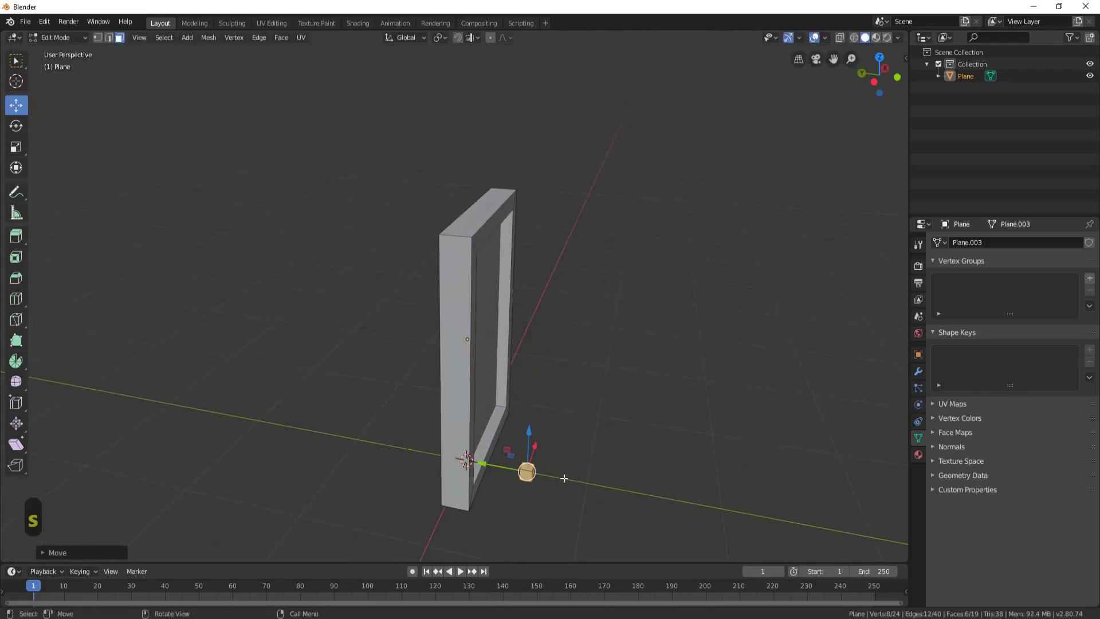
middle_click_drag(463, 462, 529, 398)
key("g")
key("z")
left_click(476, 295)
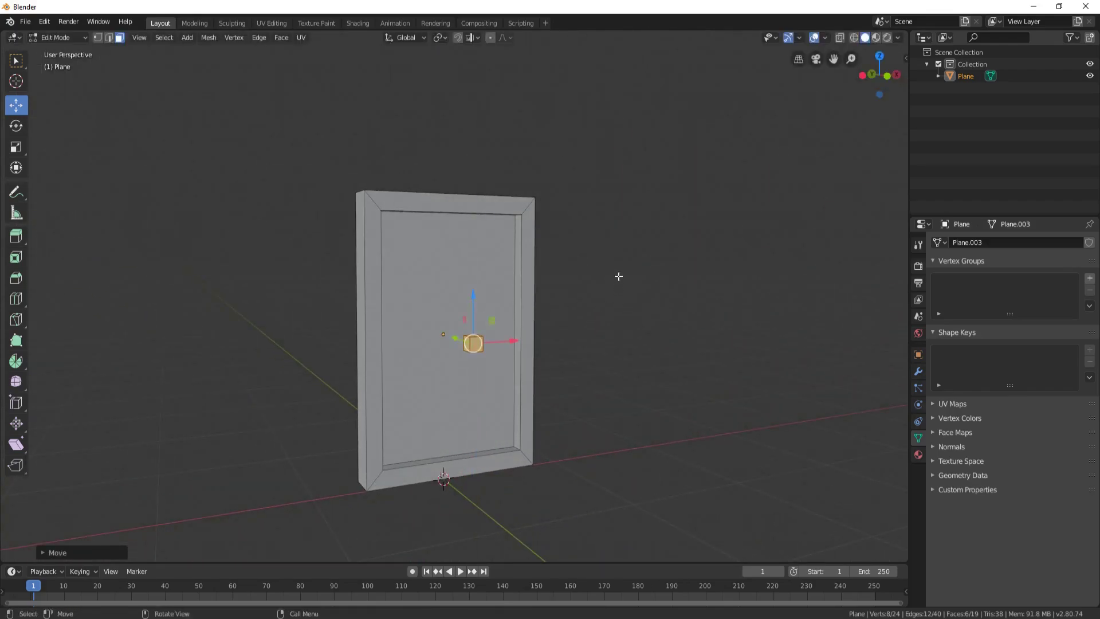
Step: Resize the cube again and slide it sideways into the frame
key("s")
left_click(545, 331)
middle_click_drag(545, 331, 614, 373)
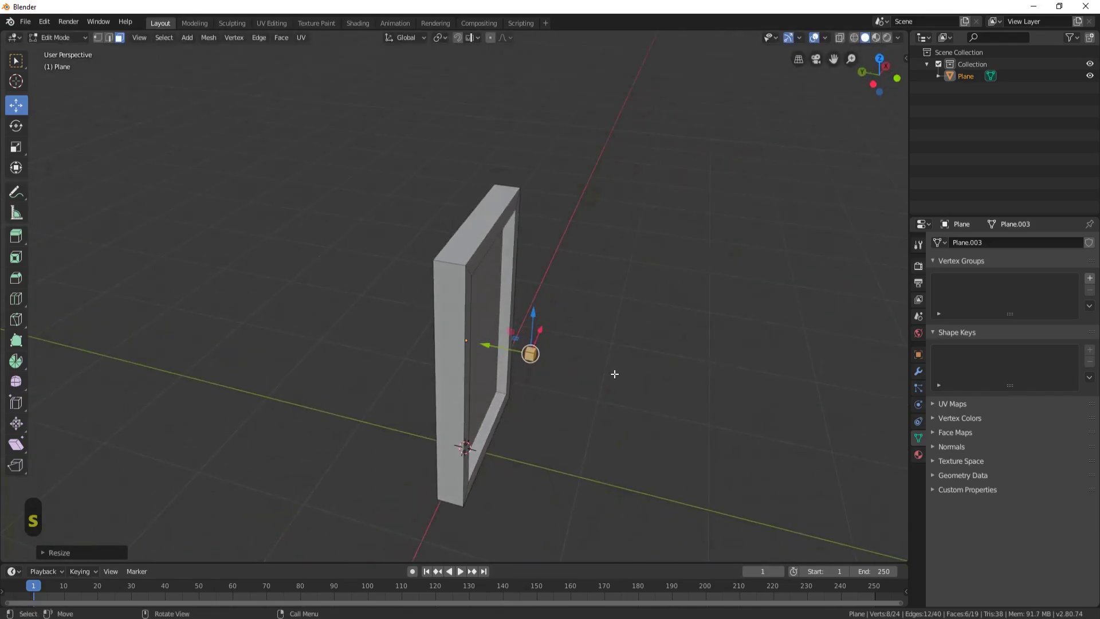
left_click_drag(487, 346, 616, 378)
middle_click_drag(616, 379, 547, 323)
Step: Delete one face of the cube and select a second face for removal
left_click(542, 319)
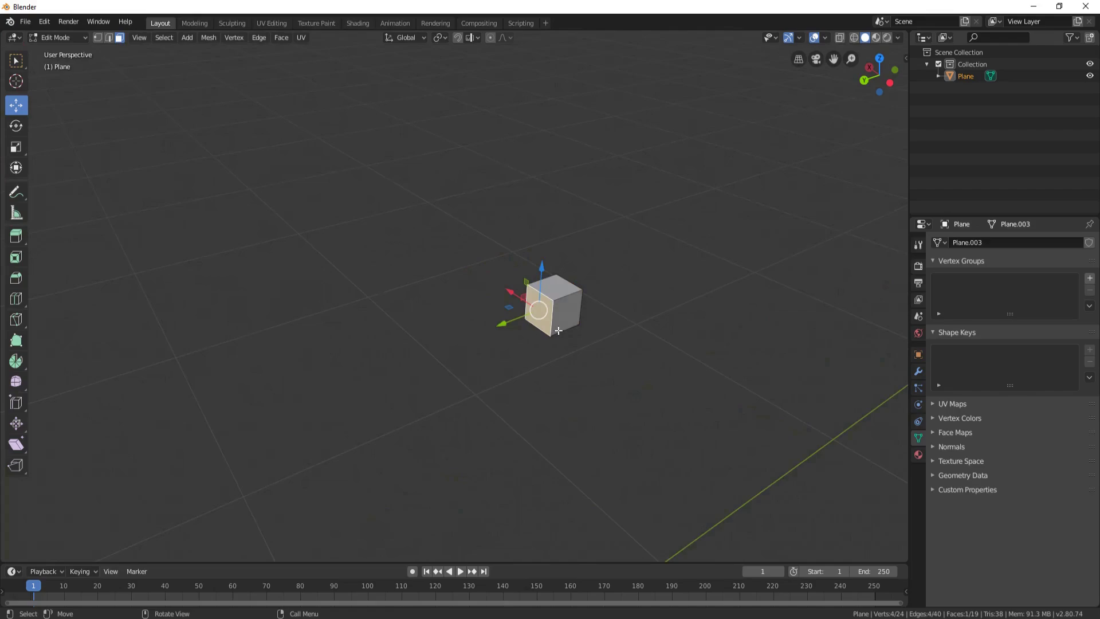
key("Delete")
left_click(531, 331)
middle_click_drag(531, 331, 494, 217)
left_click(540, 526, "shift")
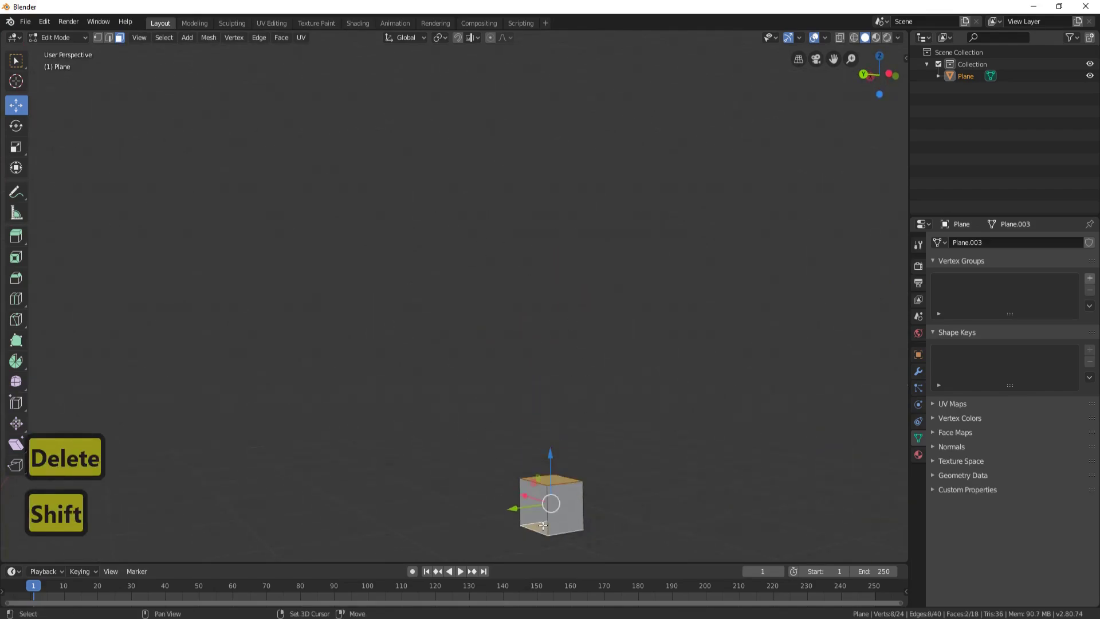
key("Delete")
Step: Delete the two selected cube faces, leaving an open-sided piece inside the frame
left_click(491, 491)
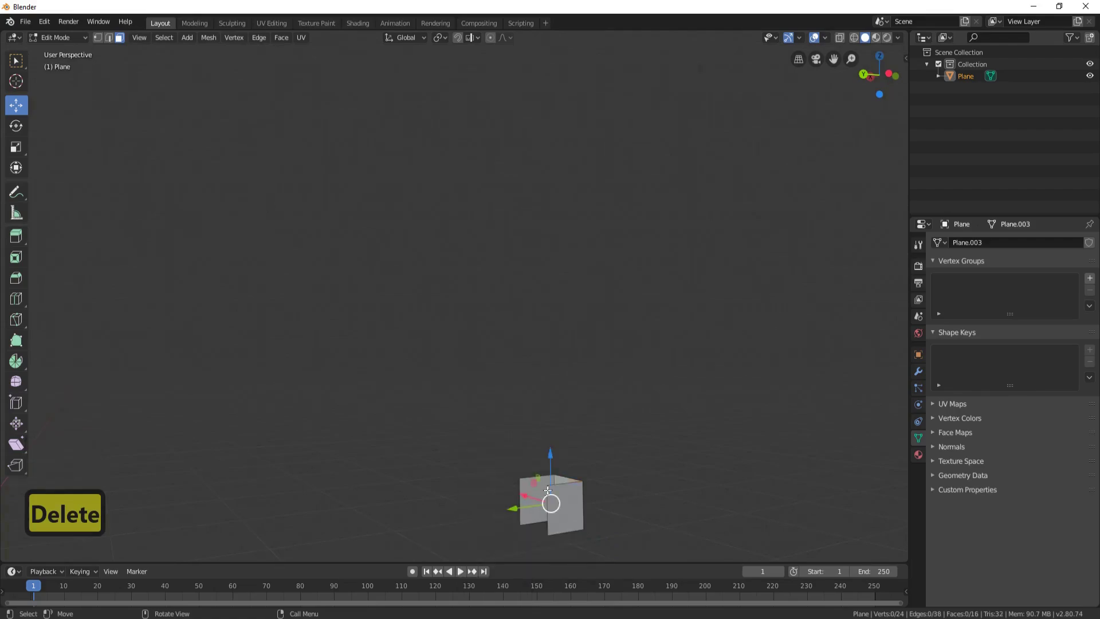
left_click(566, 494)
scroll(572, 491, "up", 5)
scroll(621, 344, "down", 4)
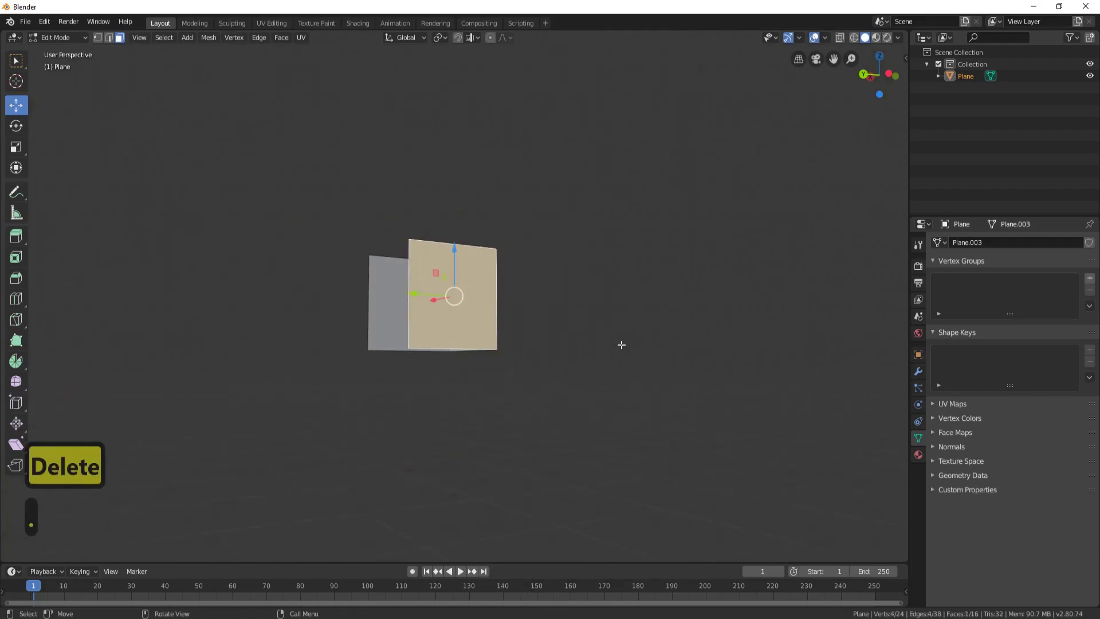
middle_click_drag(621, 344, 363, 543)
Step: In edge mode, bevel the piece's left and right vertical edges
left_click(109, 37)
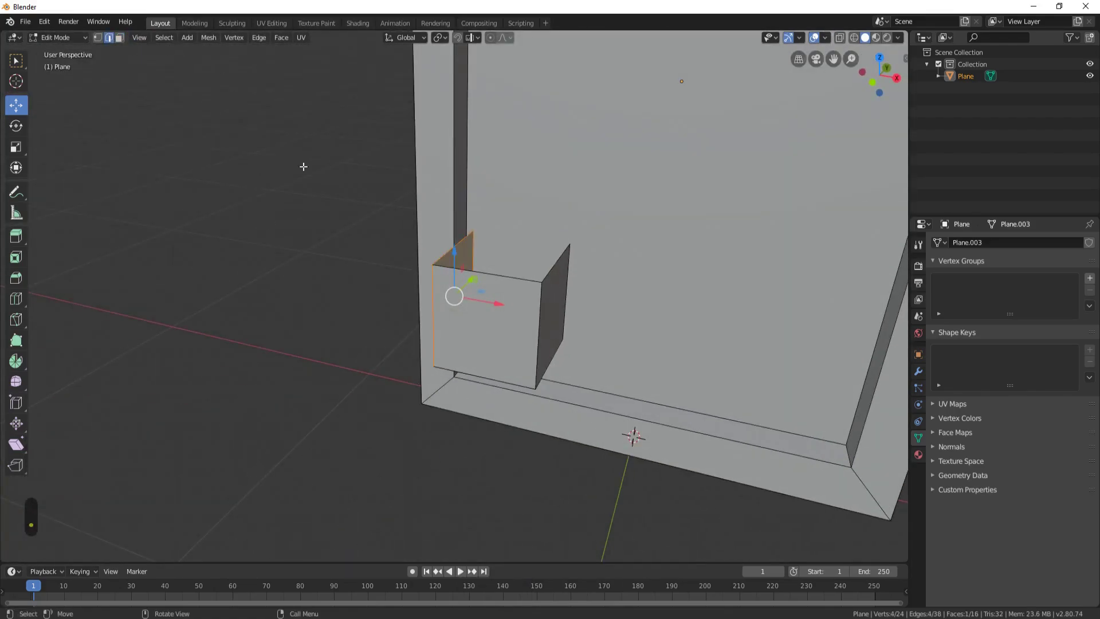
left_click(540, 318)
left_click(434, 313, "shift")
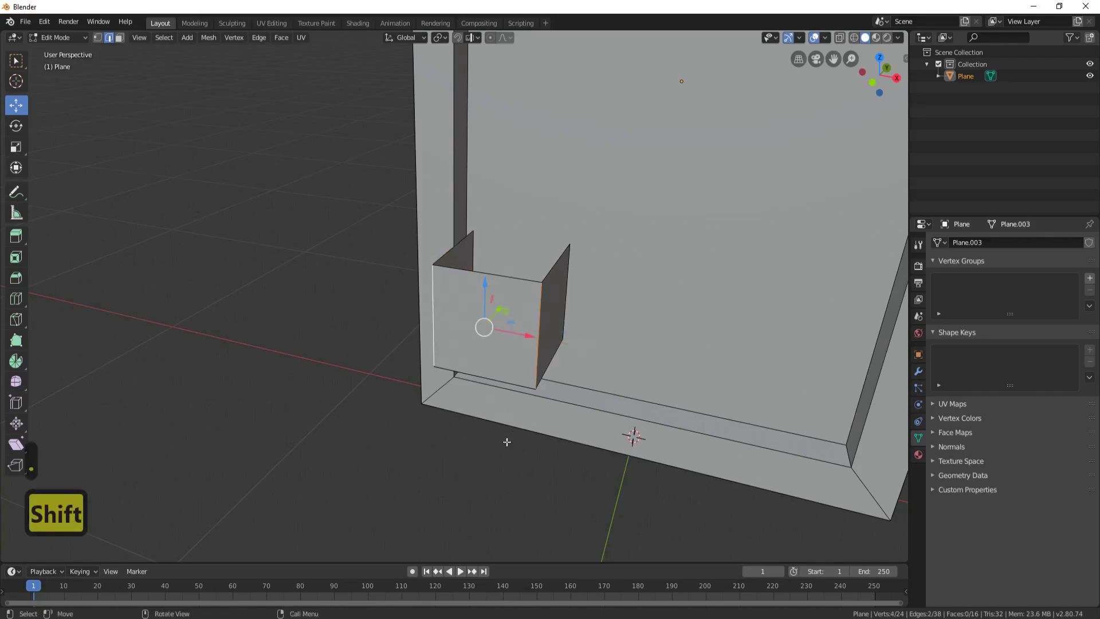
key("ctrl+b")
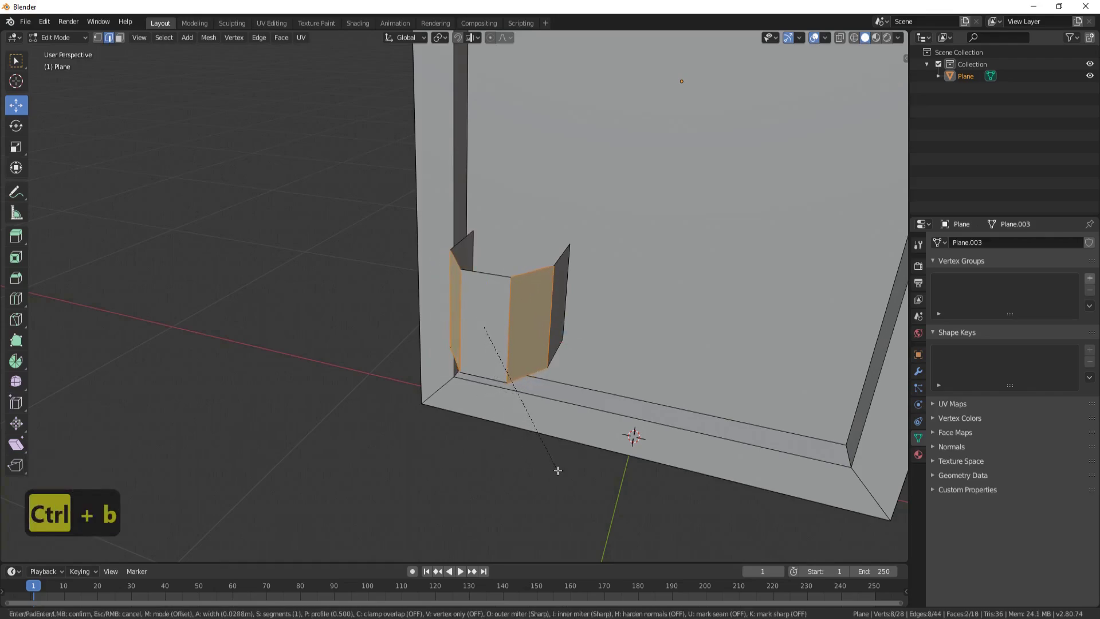
left_click(558, 470)
Step: Select the whole piece and scale it along Z into a tall strip through the frame
key("l")
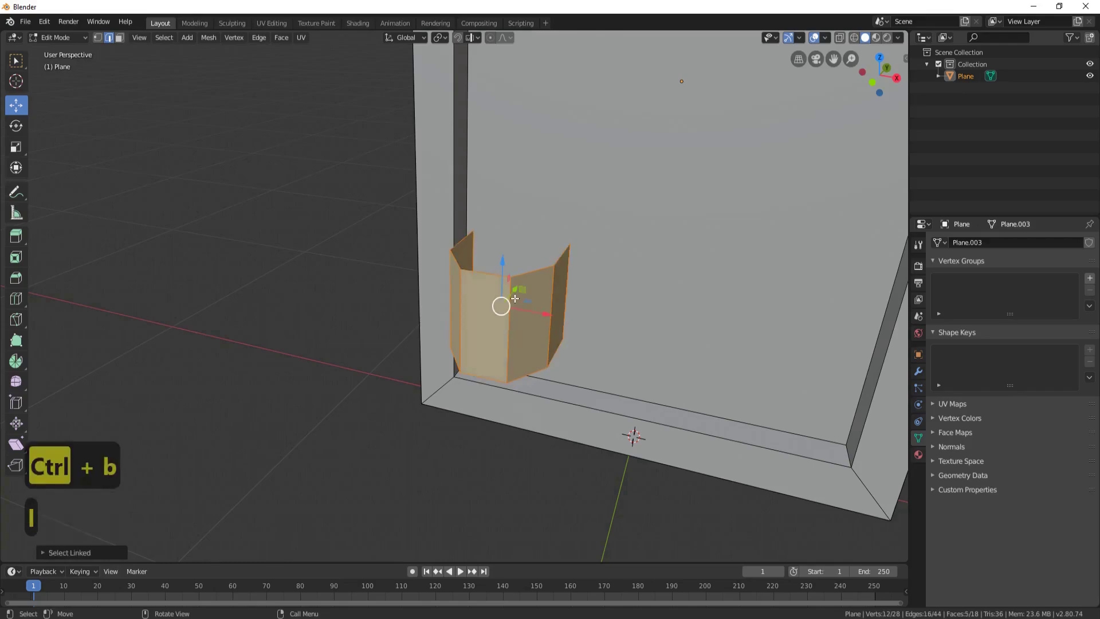
scroll(513, 298, "down", 2)
key("KP_1")
scroll(510, 285, "down", 2)
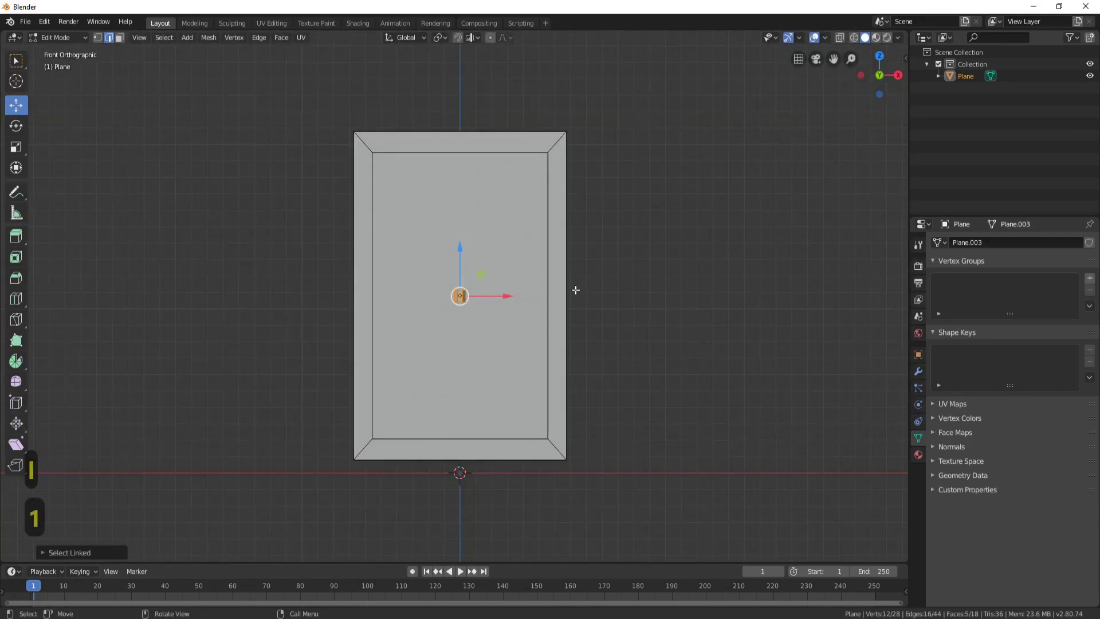
key("s")
key("z")
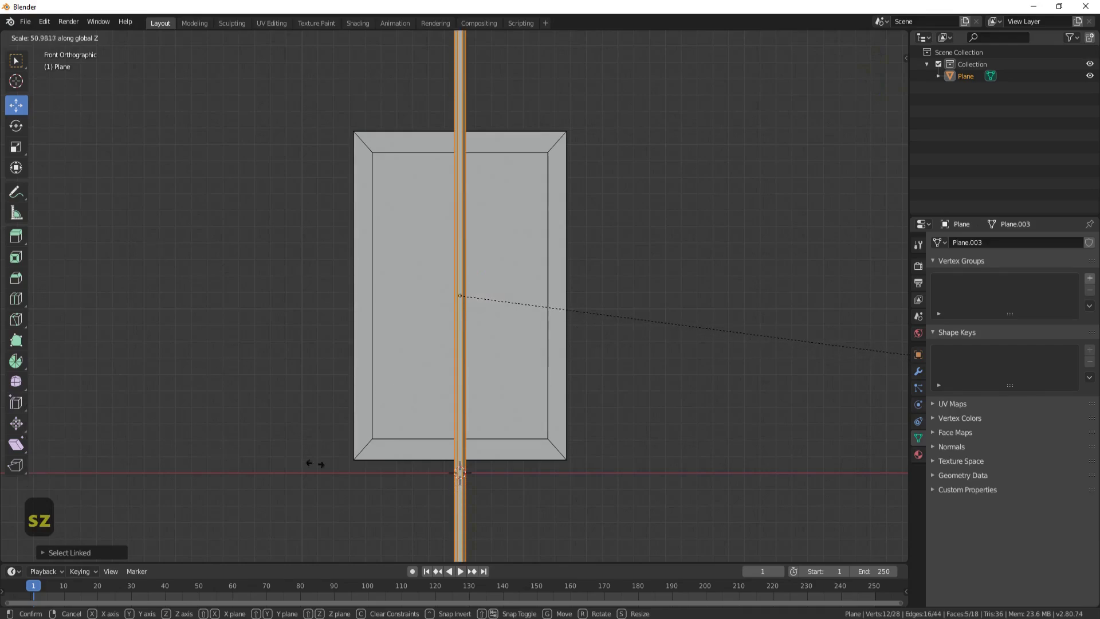
left_click(405, 467)
key("s")
key("z")
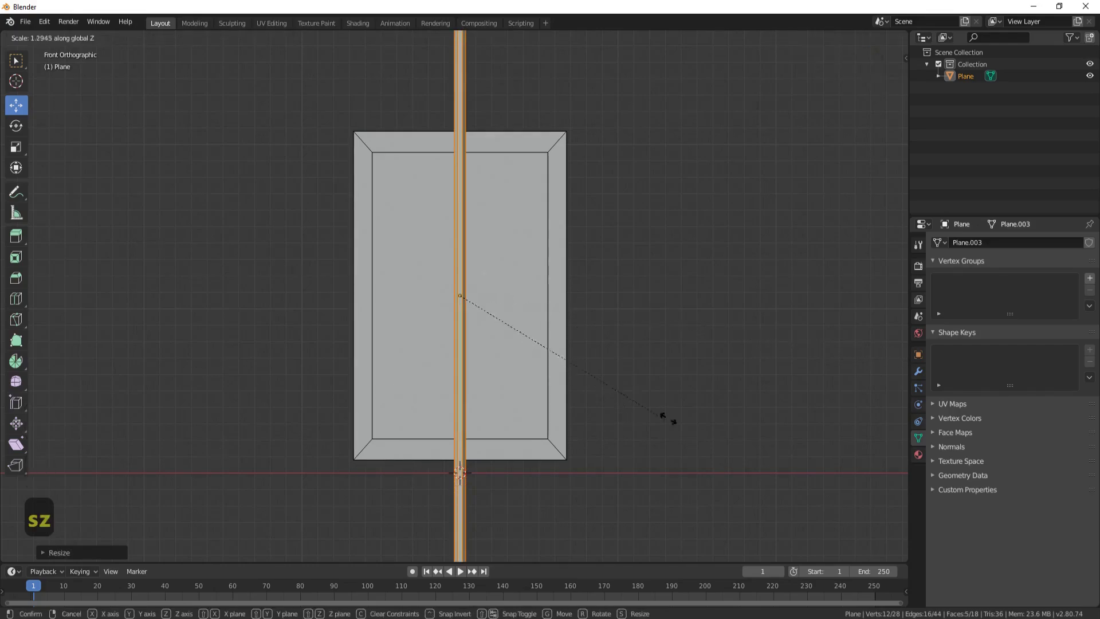
right_click(568, 369)
scroll(555, 296, "down", 3)
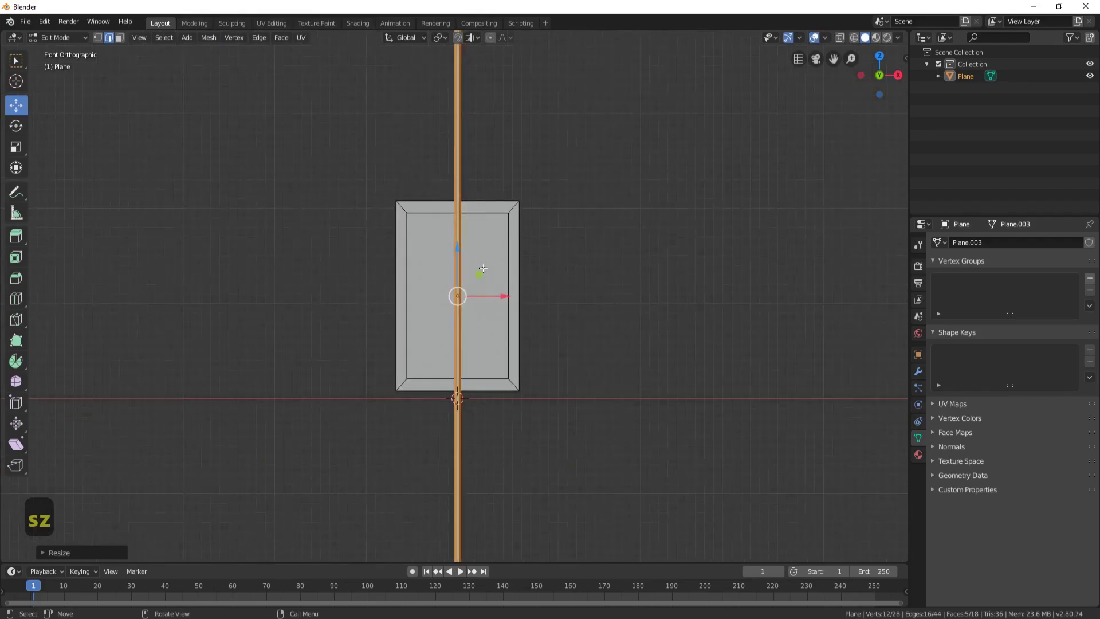
Step: Separate the strip into its own object, Plane.001, and return to Object Mode
key("ctrl+z")
key("ctrl+z")
key("ctrl+z")
key("ctrl+z")
key("ctrl+shift+z")
key("p")
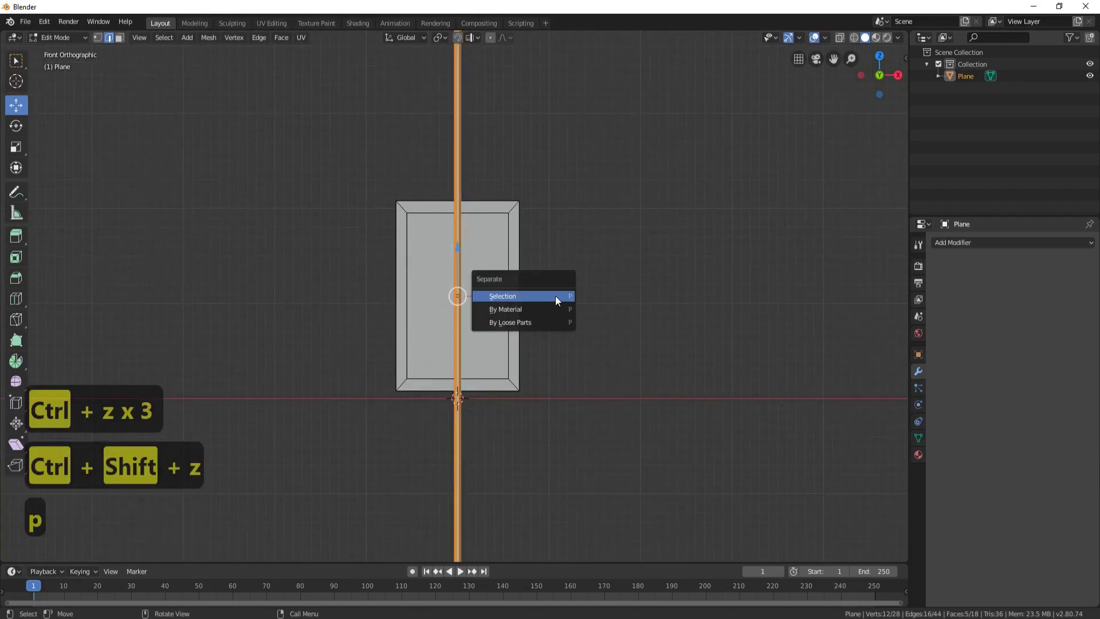
left_click(556, 295)
key("Tab")
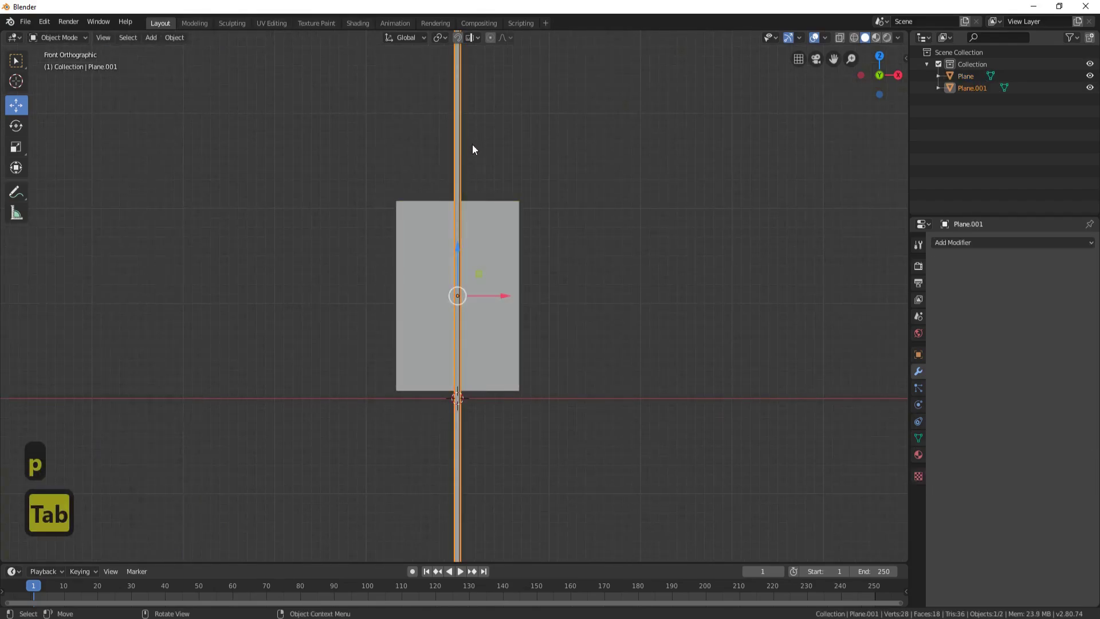
Step: Tilt the strip 45° on Y, raise it past the frame's top, and switch to wireframe
type("ry")
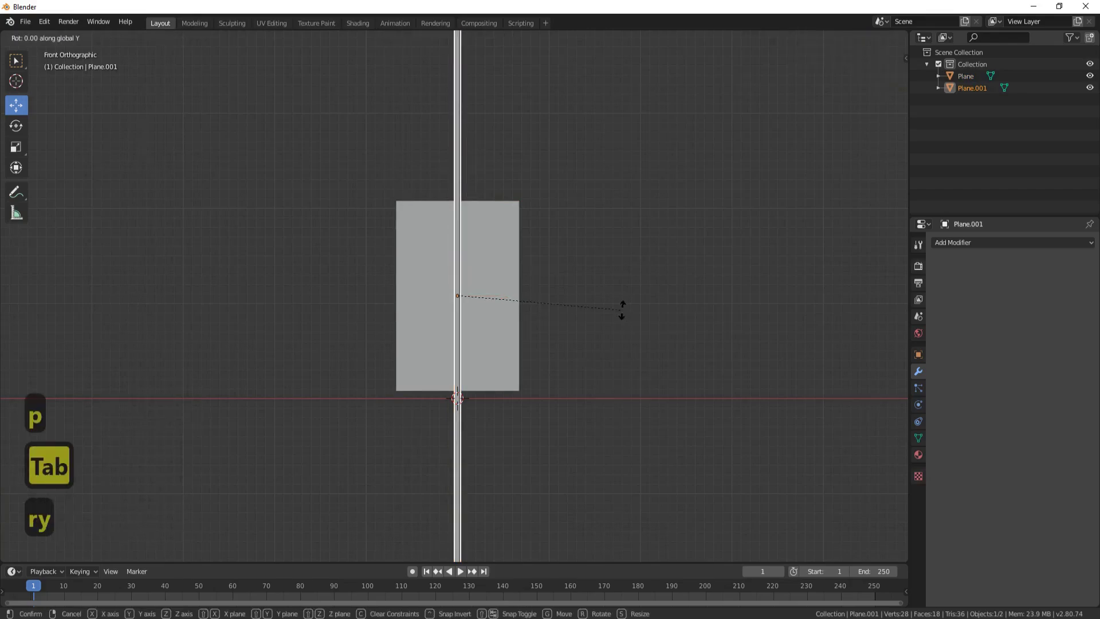
type("45")
key("Return")
left_click_drag(456, 257, 467, 168)
key("z")
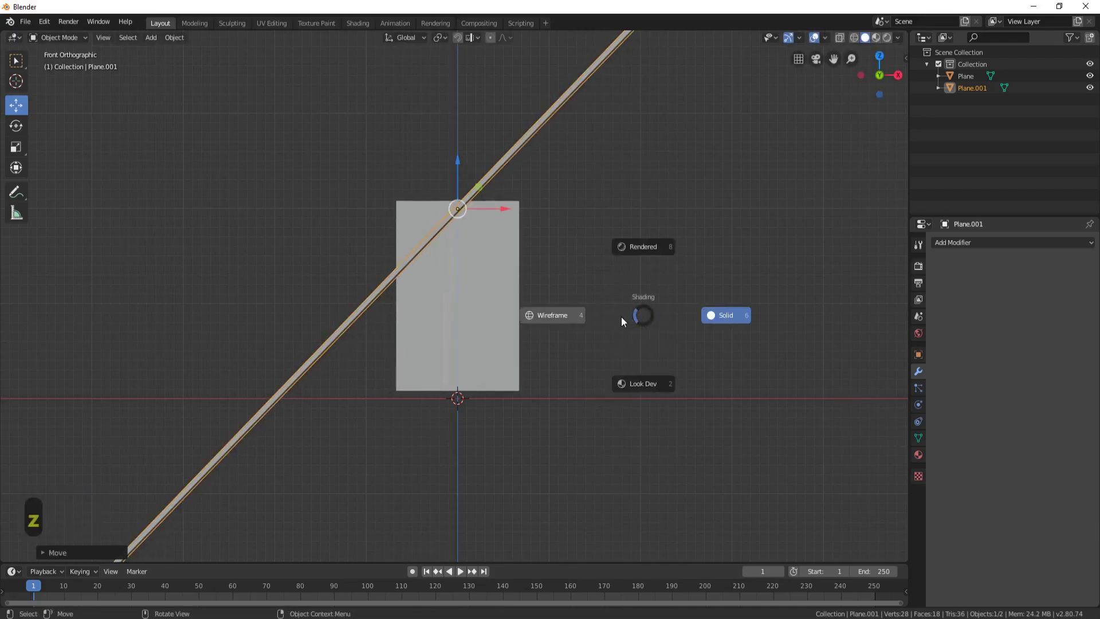
left_click(574, 315)
left_click_drag(462, 163, 461, 153)
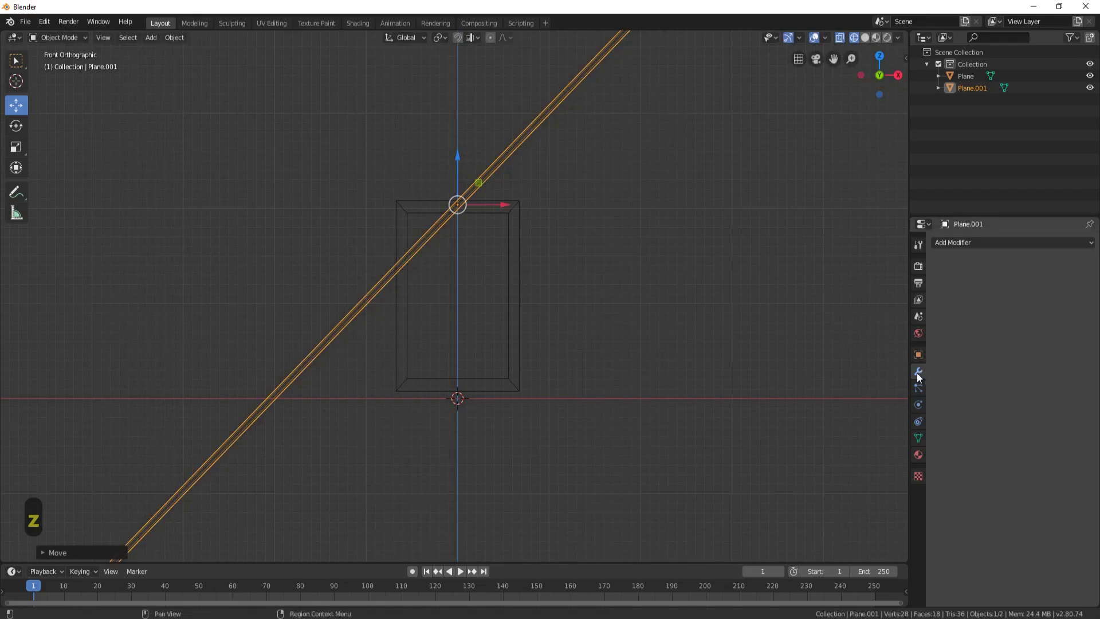
Step: Add an Array modifier with relative offset X 0, Y -5.5, and count 5
left_click(961, 244)
left_click(868, 269)
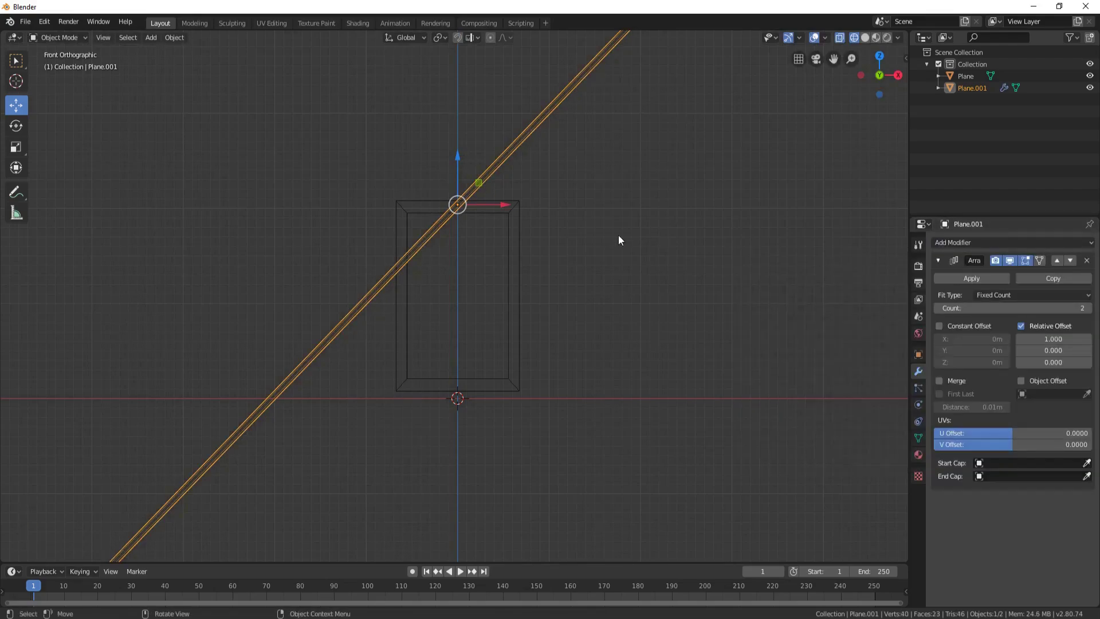
left_click(1058, 339)
type("0")
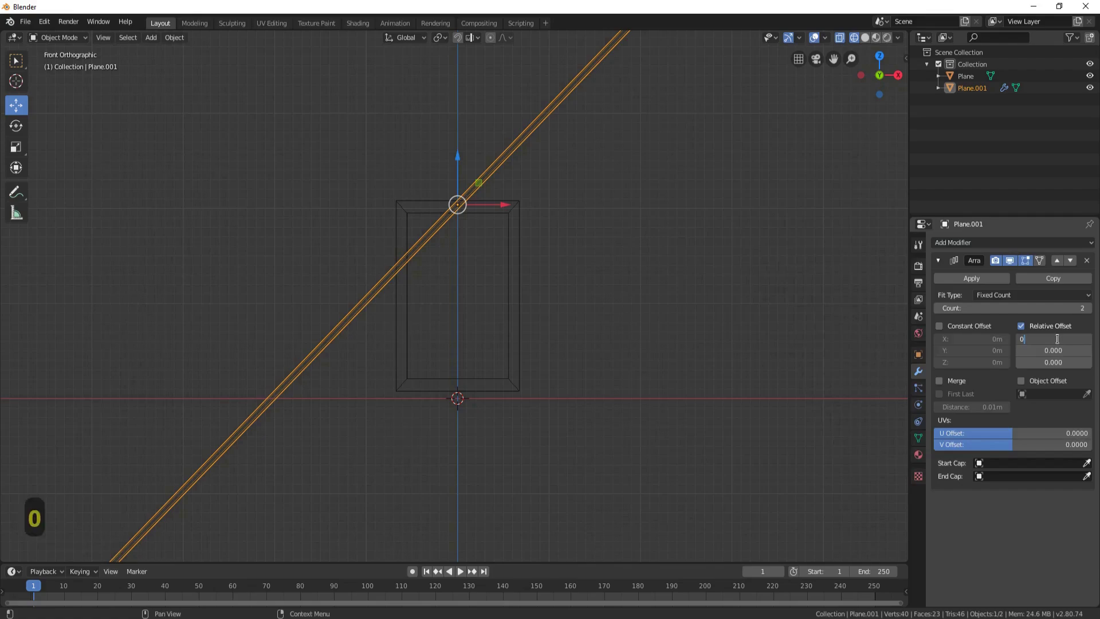
key("Return")
left_click_drag(1054, 350, 981, 350)
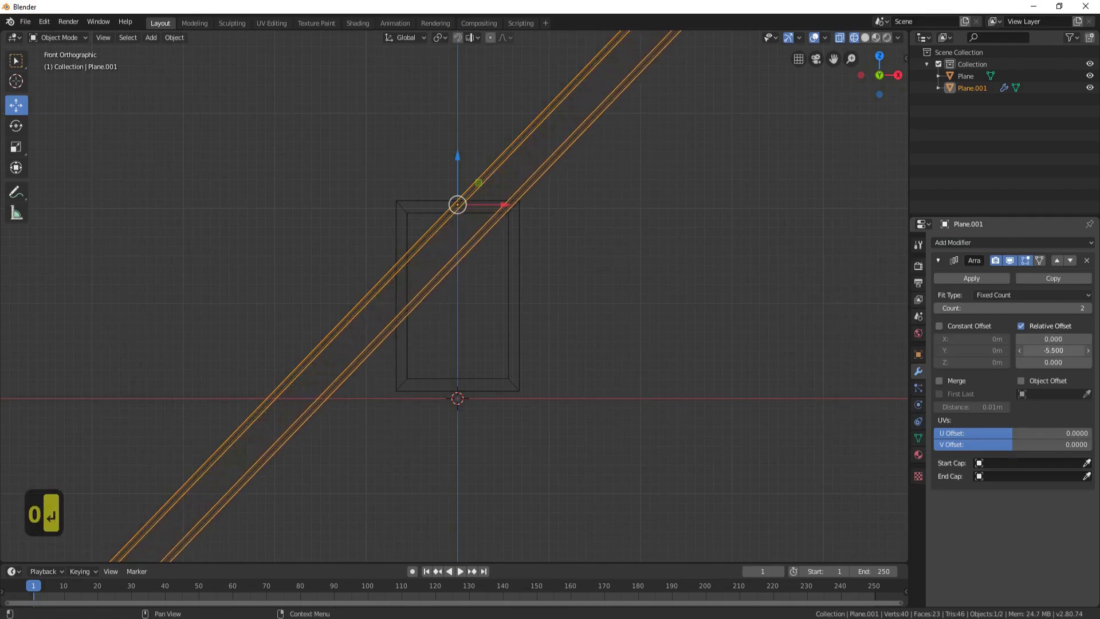
left_click(1087, 308)
left_click(1087, 308)
left_click(1087, 308)
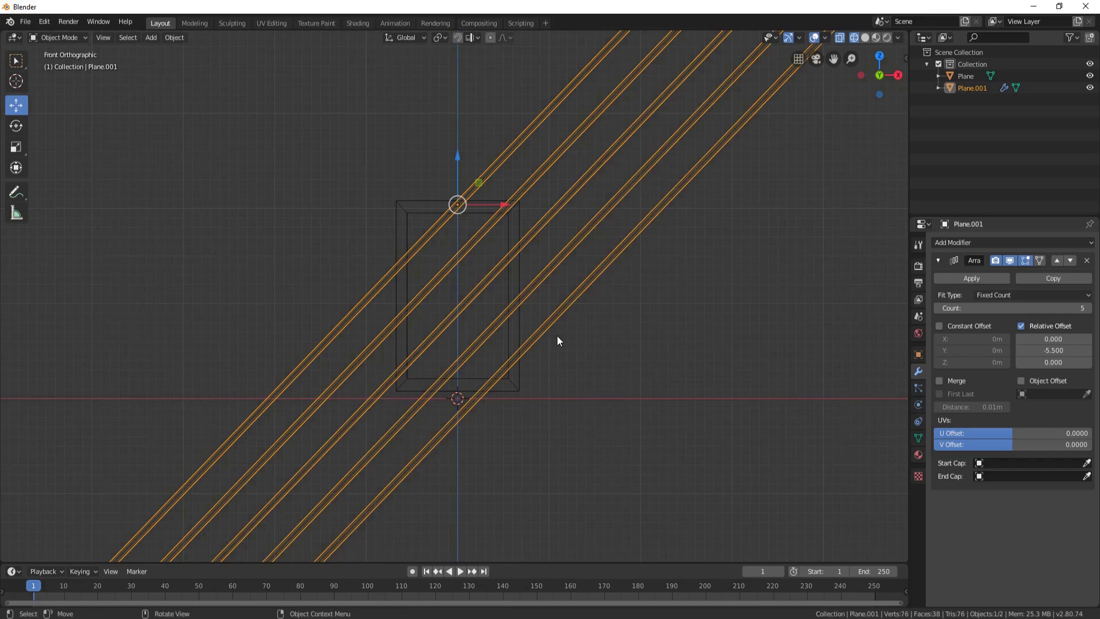
key("shift")
Step: Duplicate the strip set in place and rotate the copy 90° on Y to cross the originals
key("shift+d")
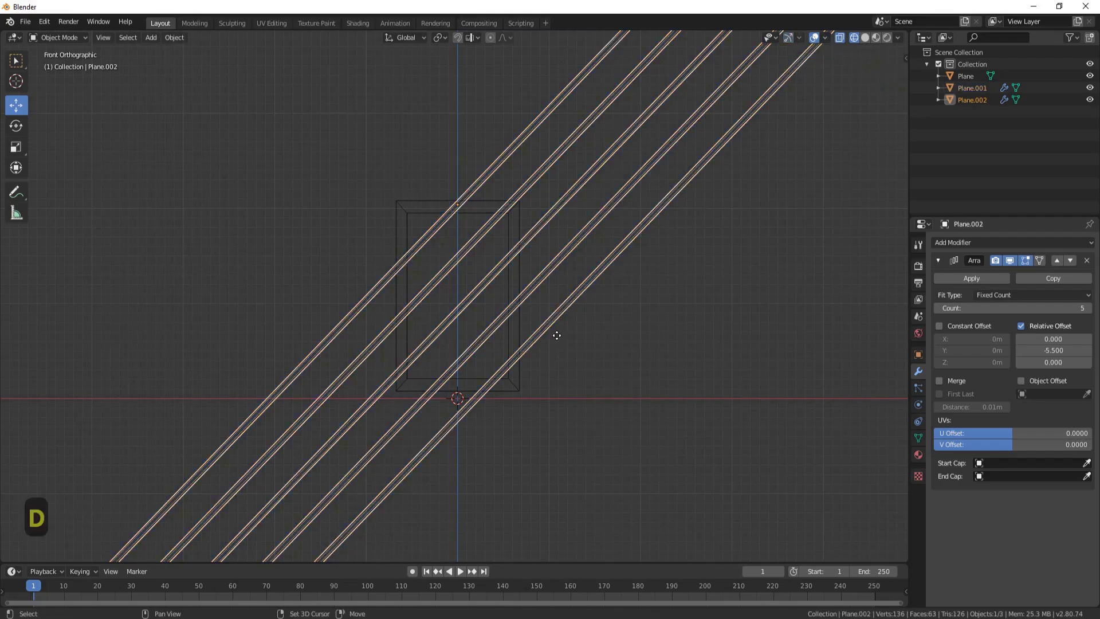
key("Return")
key("r")
key("y")
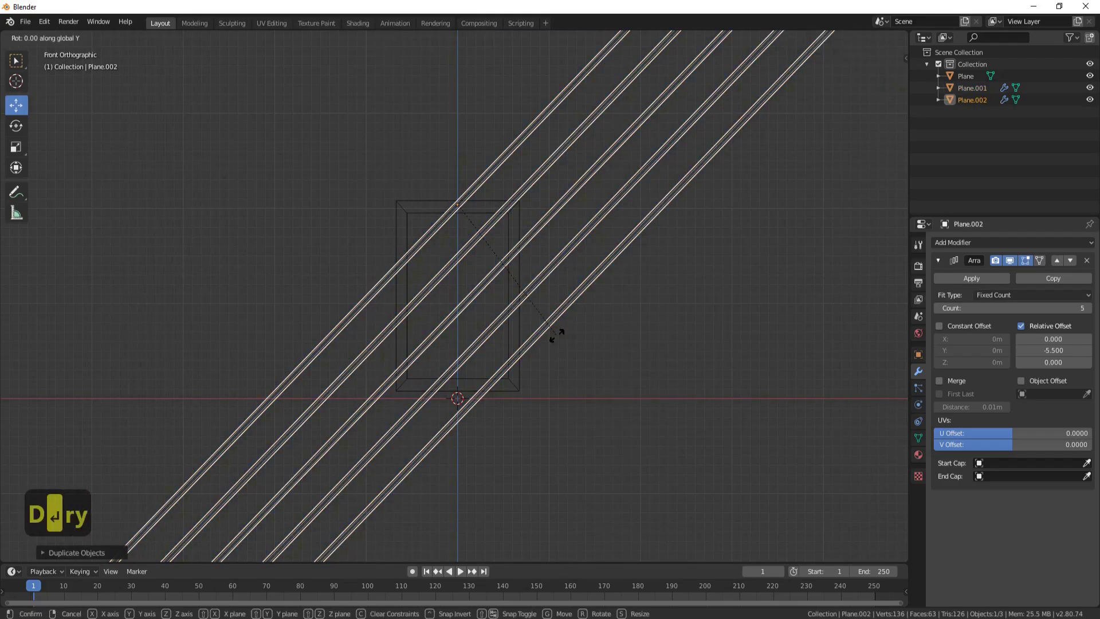
key("9")
key("0")
key("Return")
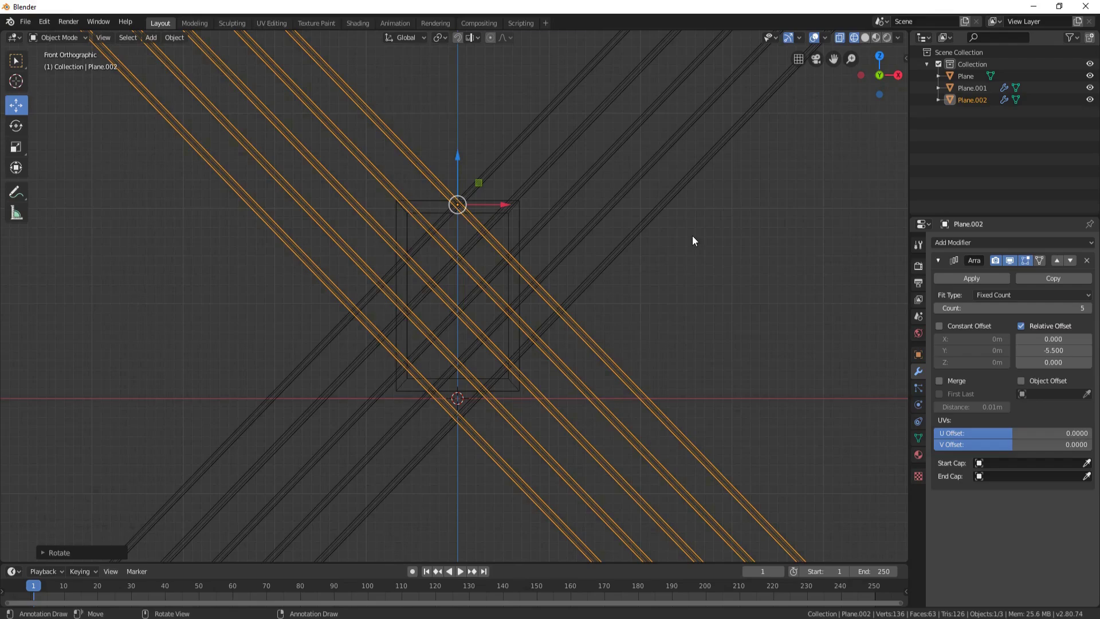
Step: Apply the Array modifier on both strip sets and join them with Ctrl+J
left_click(974, 278)
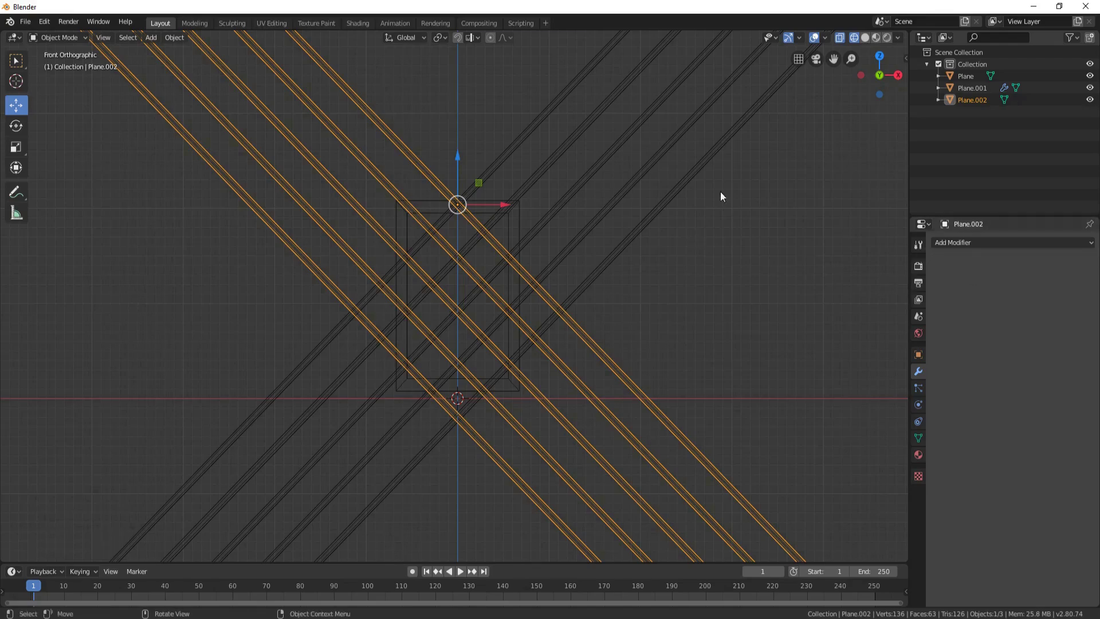
left_click(690, 190)
left_click(973, 279)
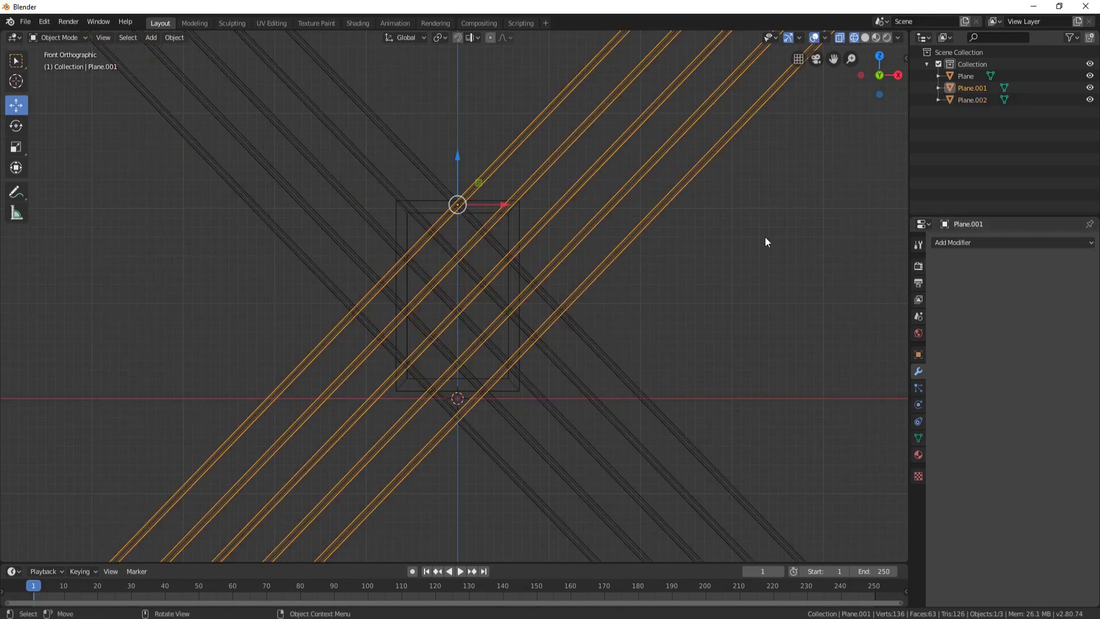
left_click(635, 387, "shift")
key("ctrl+j")
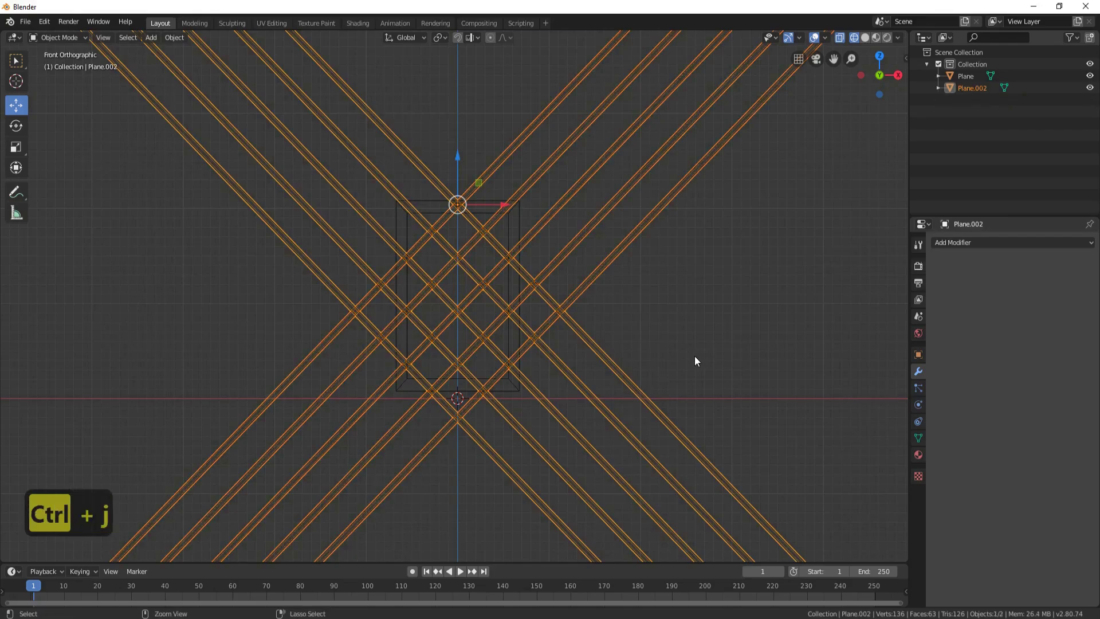
Step: Bisect all lattice geometry along the frame's top edge with Clear Outer enabled
key("Tab")
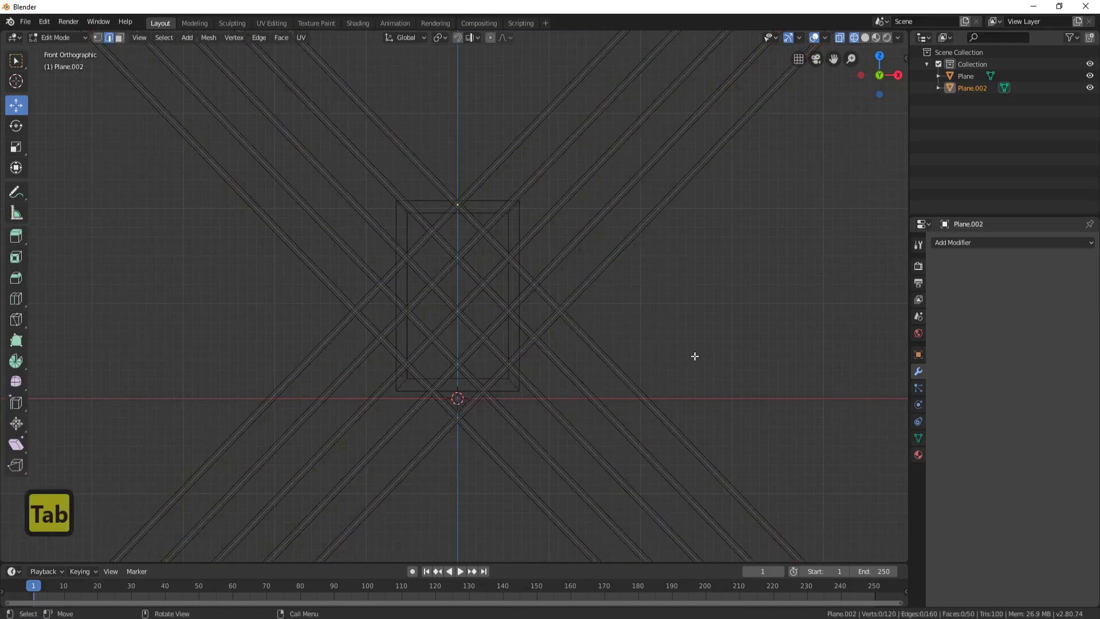
key("a")
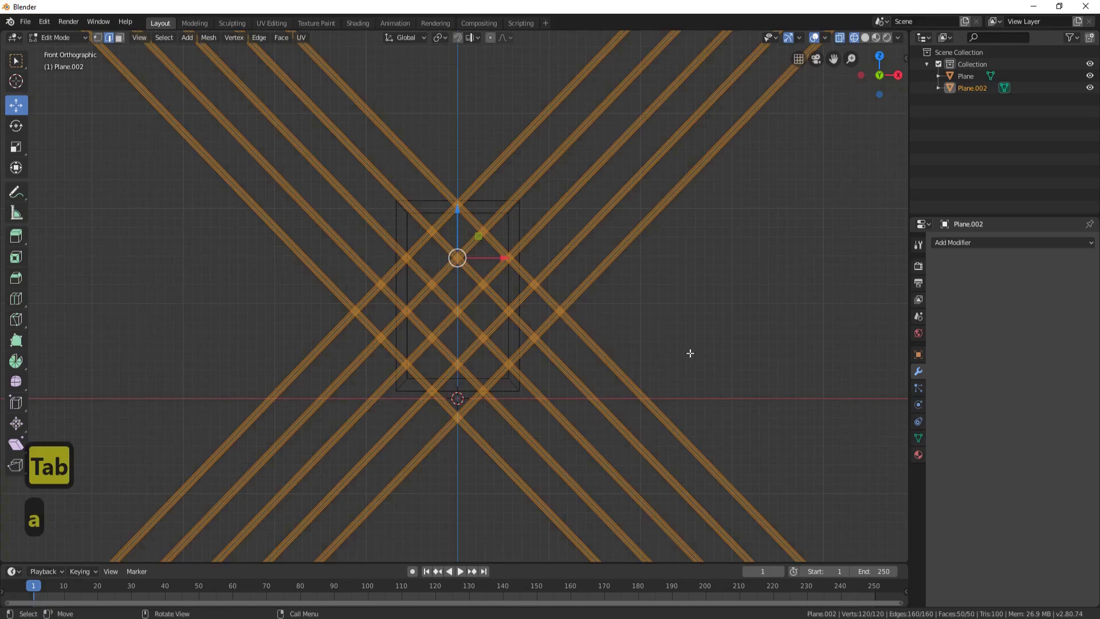
key("ctrl+z")
left_click(208, 37)
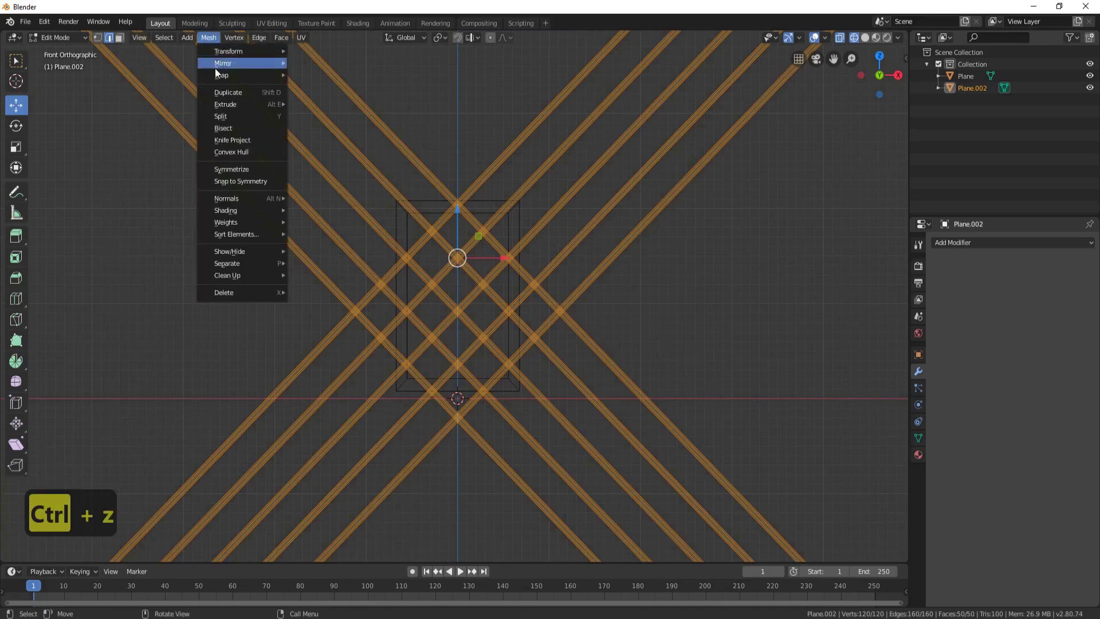
left_click(235, 129)
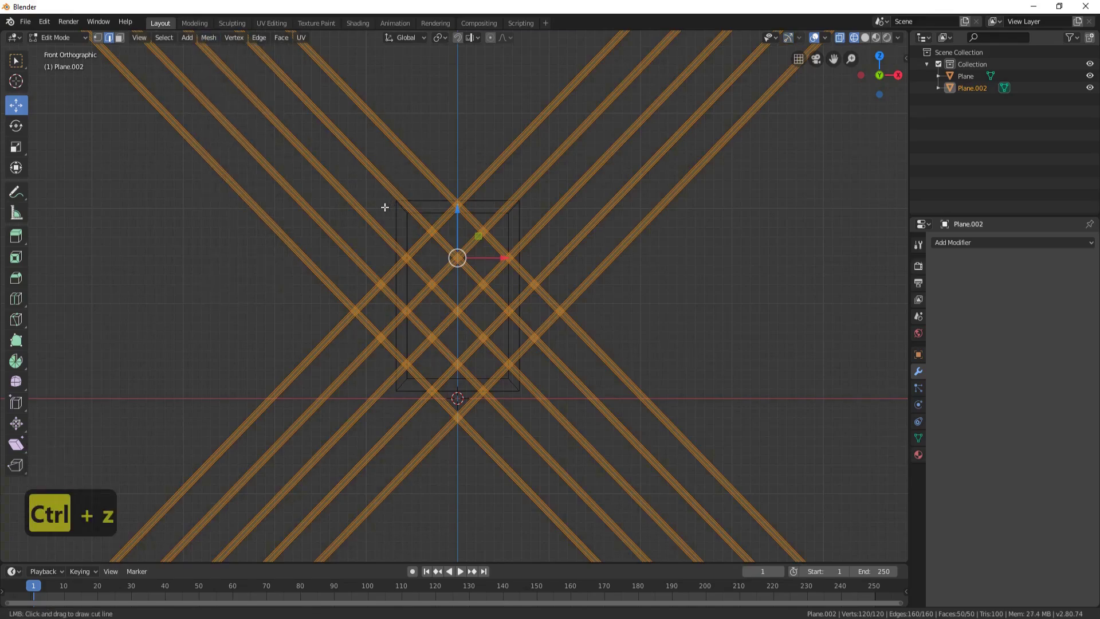
left_click_drag(384, 207, 649, 205)
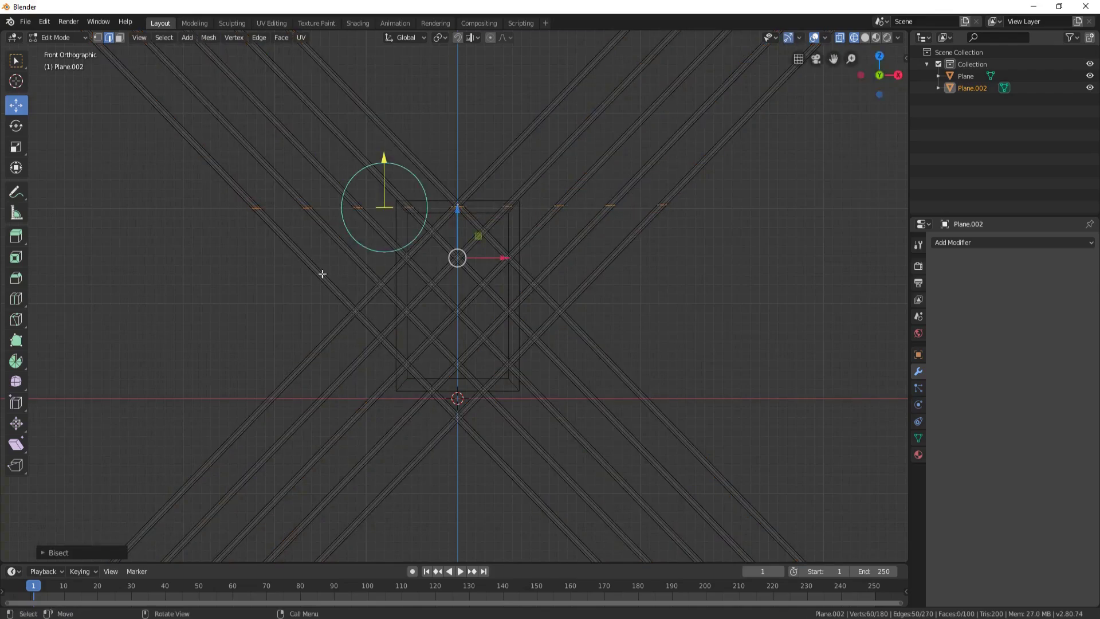
left_click(44, 554)
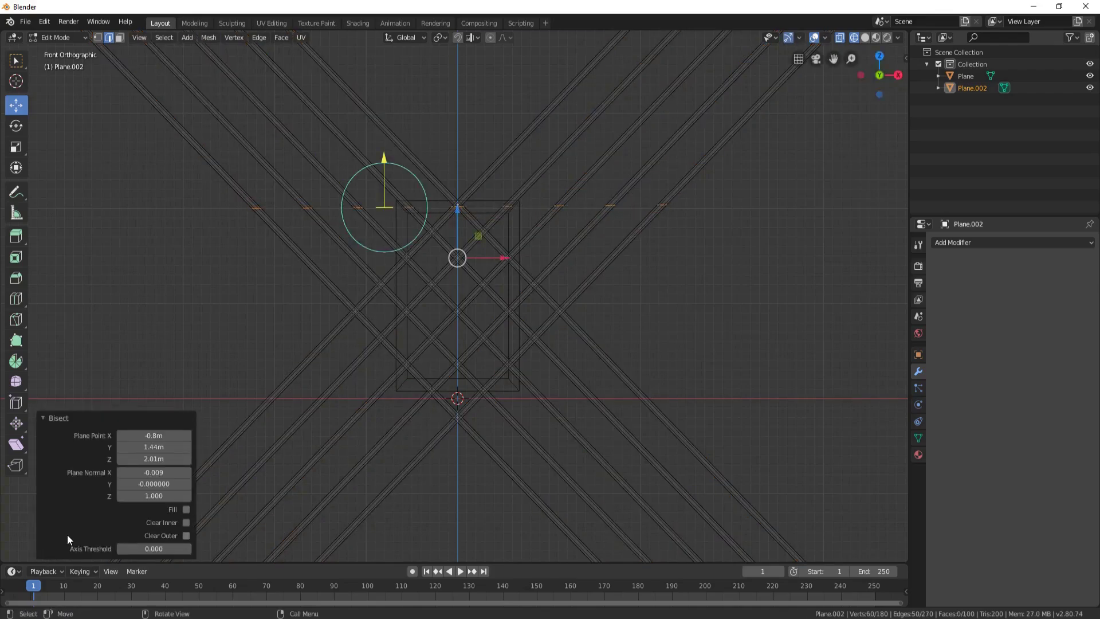
left_click(186, 535)
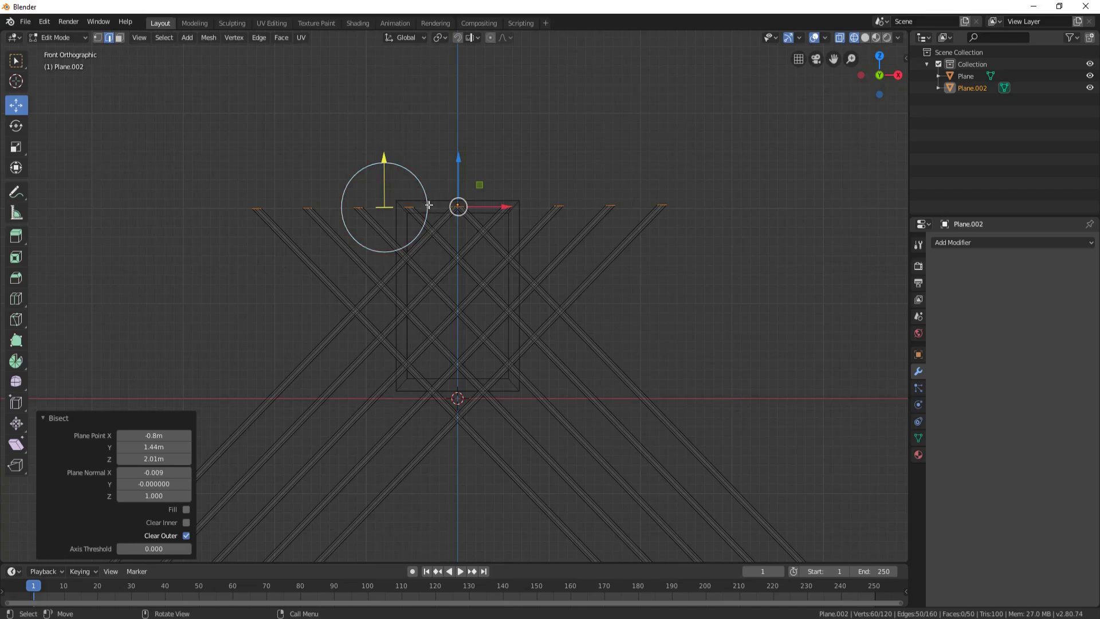
Step: Bisect the lattice along the frame's left edge, clearing the strips outside it
key("a")
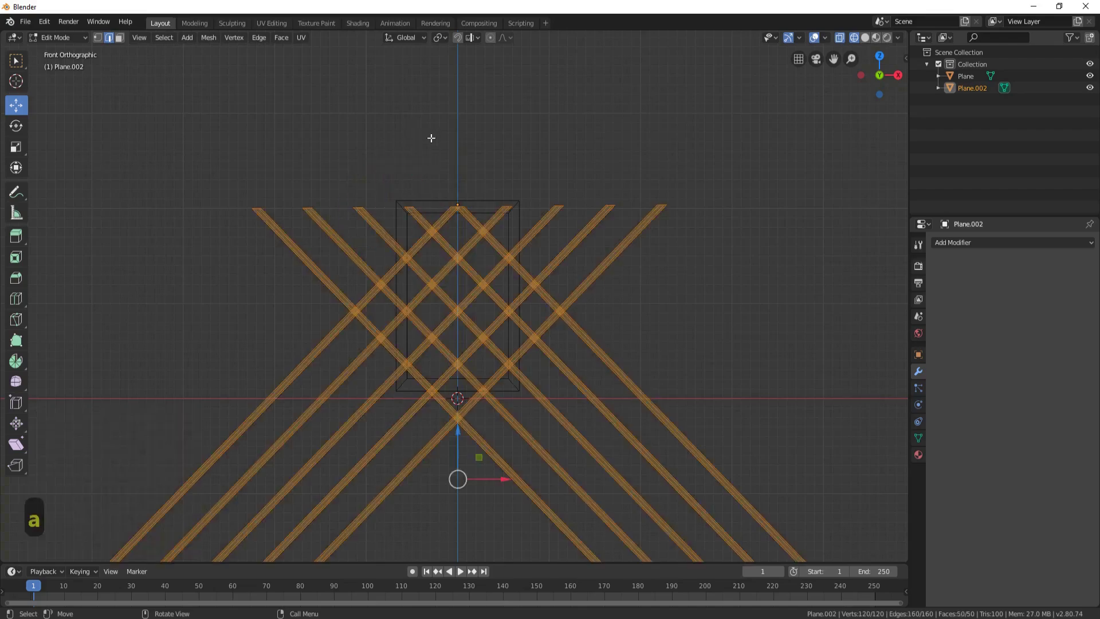
left_click(209, 38)
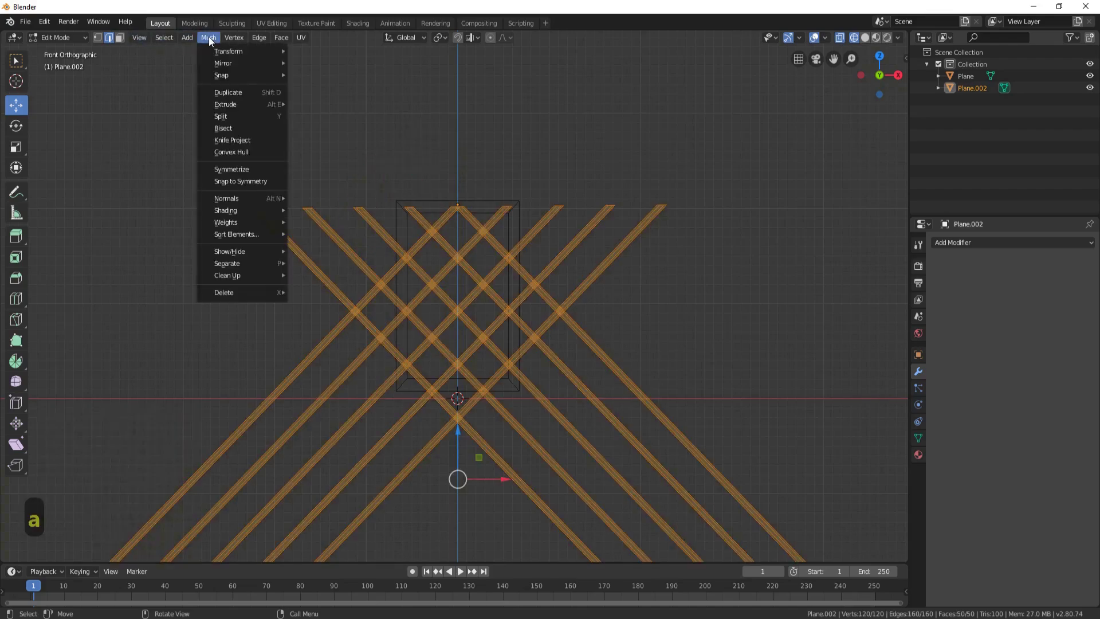
left_click(239, 128)
left_click_drag(400, 178, 399, 509)
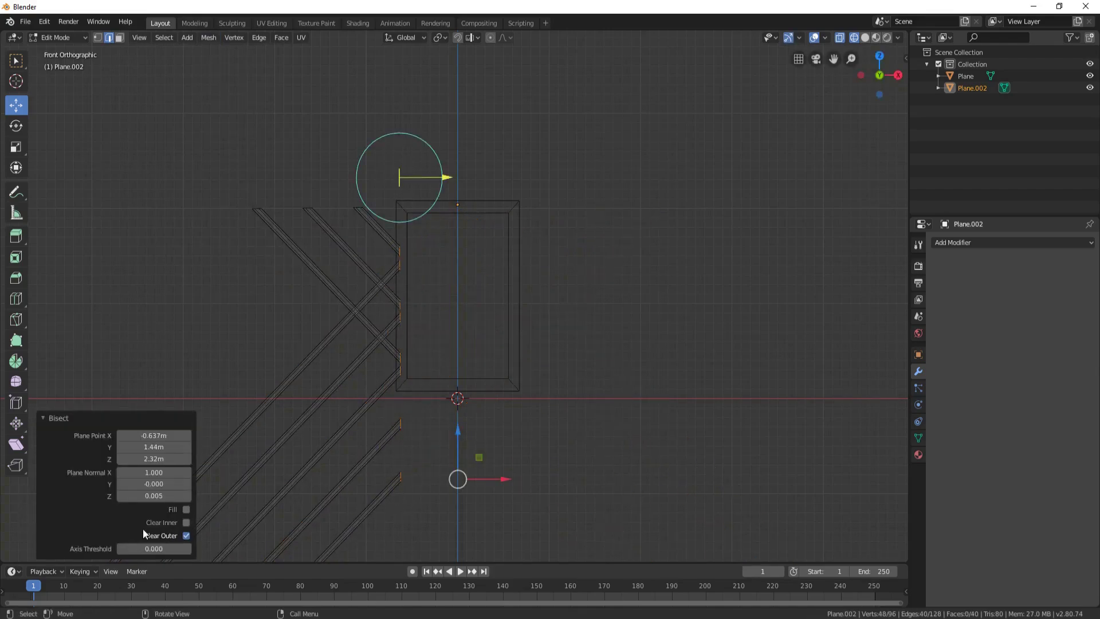
left_click(185, 522)
left_click(185, 536)
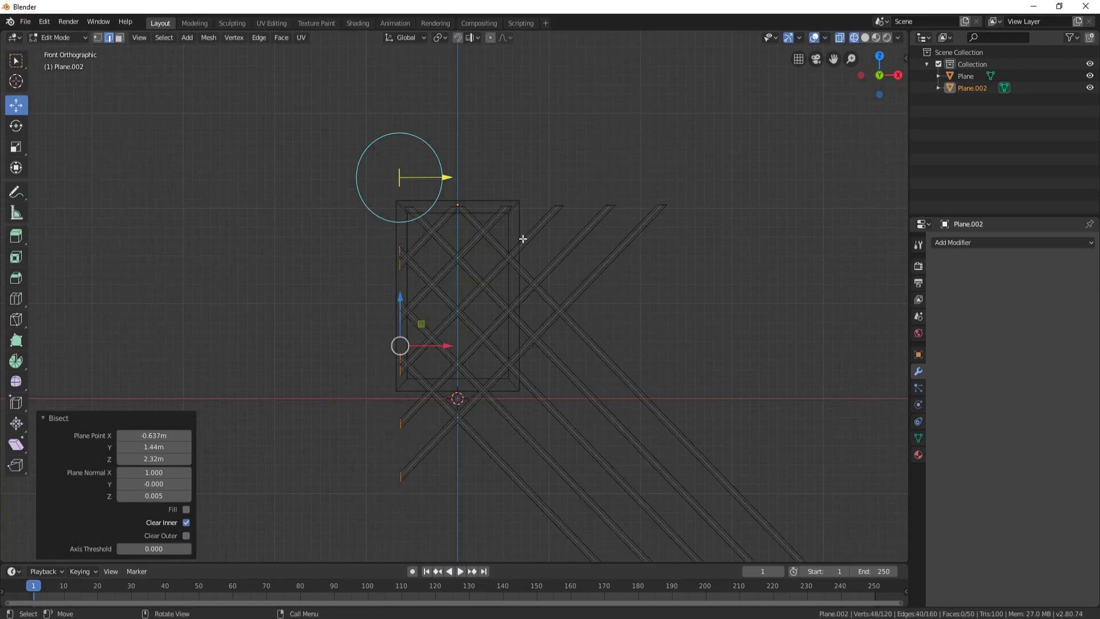
Step: Bisect the lattice along the frame's right edge, keeping only the part inside
key("a")
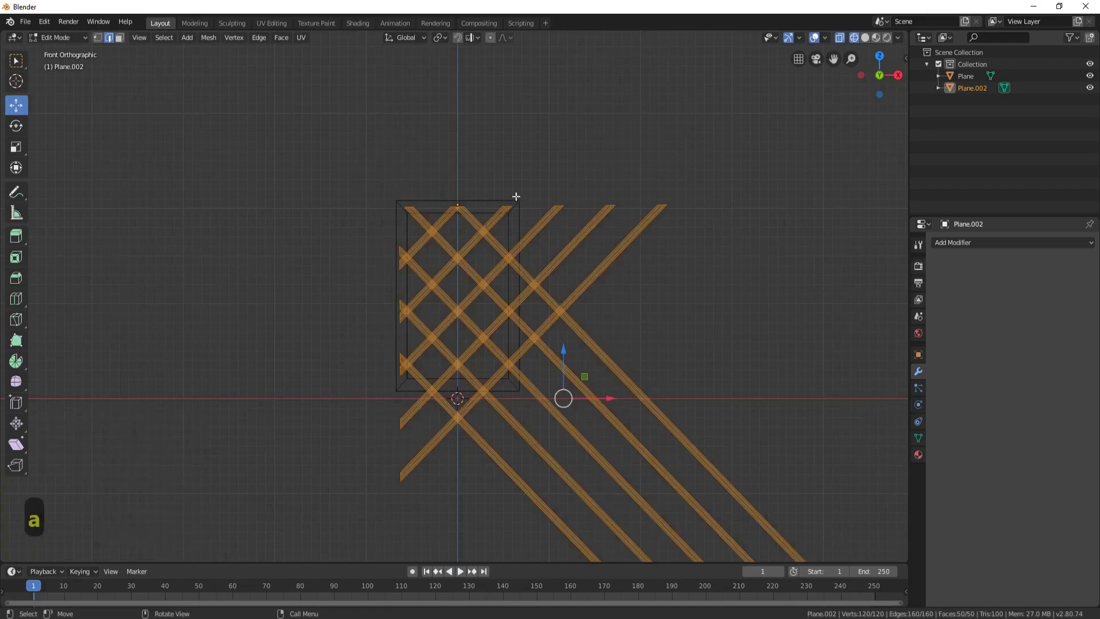
left_click(207, 37)
left_click(245, 128)
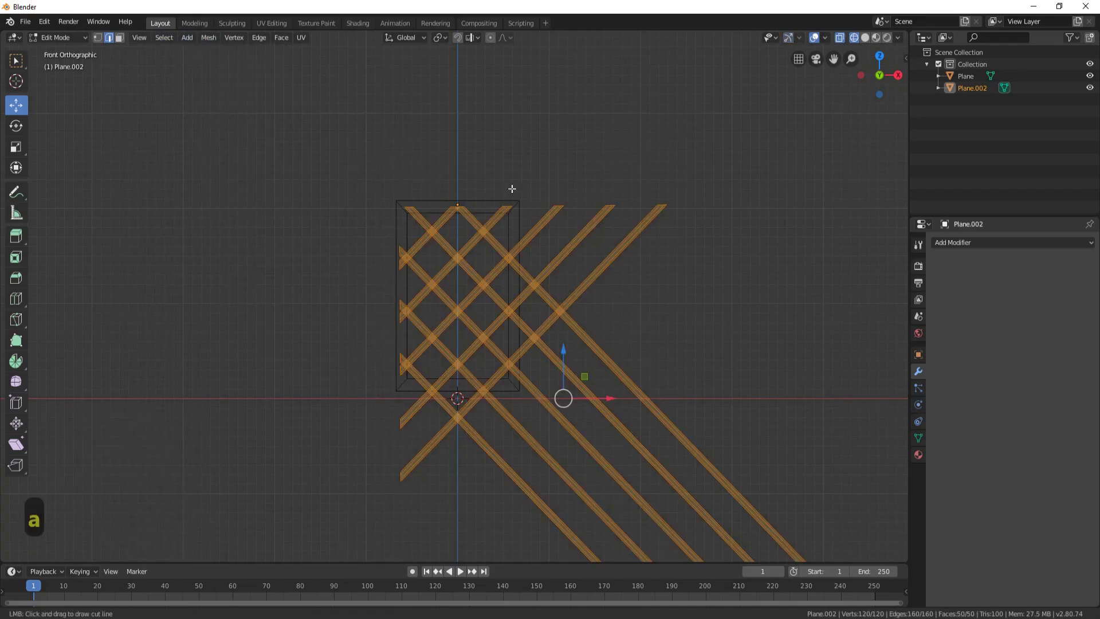
left_click_drag(513, 189, 513, 509)
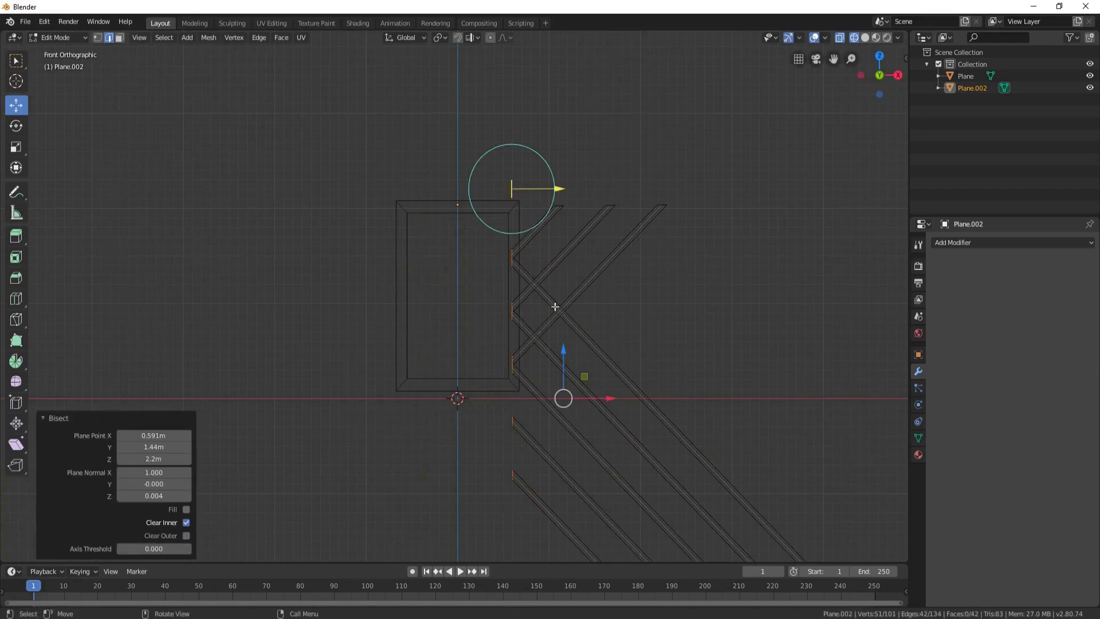
left_click(187, 535)
left_click(186, 522)
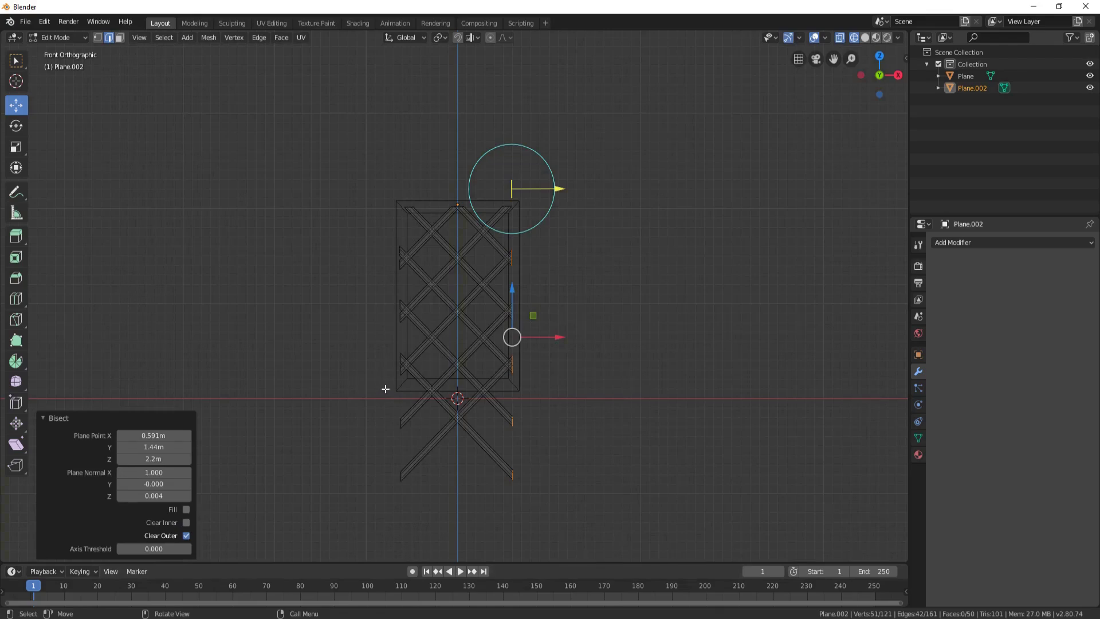
Step: Bisect the lattice along the frame's bottom edge, removing the strips below it
key("a")
left_click(207, 39)
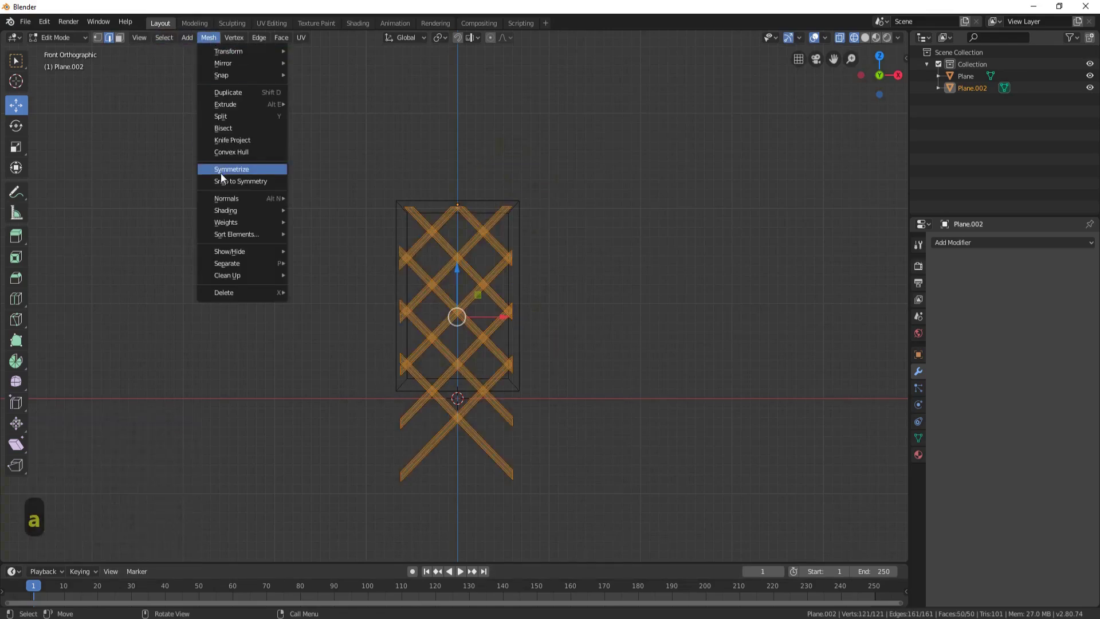
left_click(248, 150)
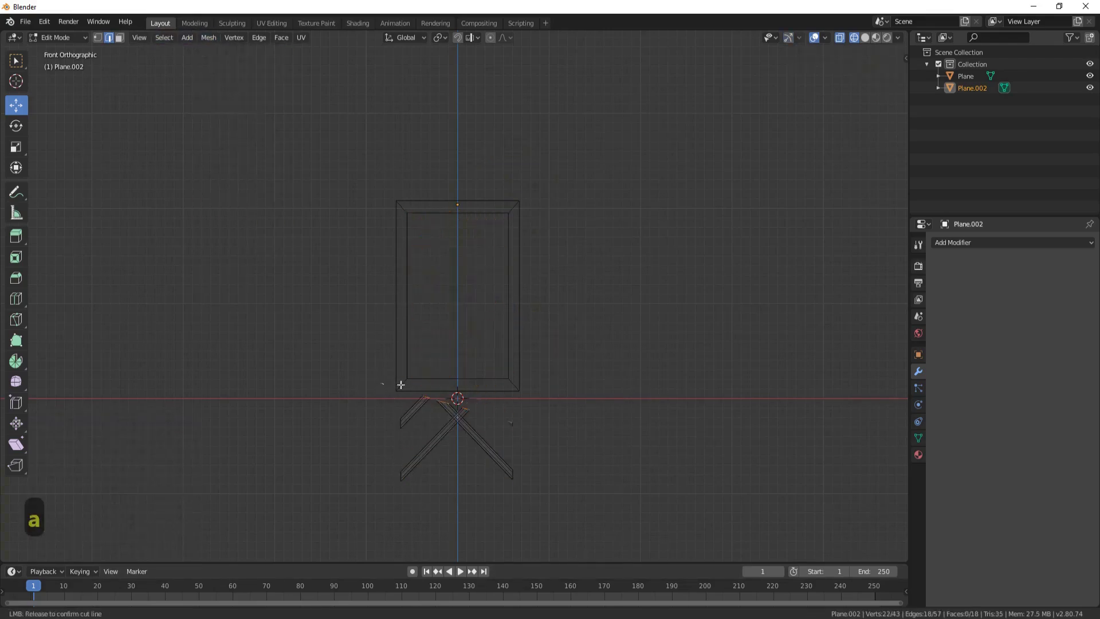
left_click_drag(383, 384, 624, 386)
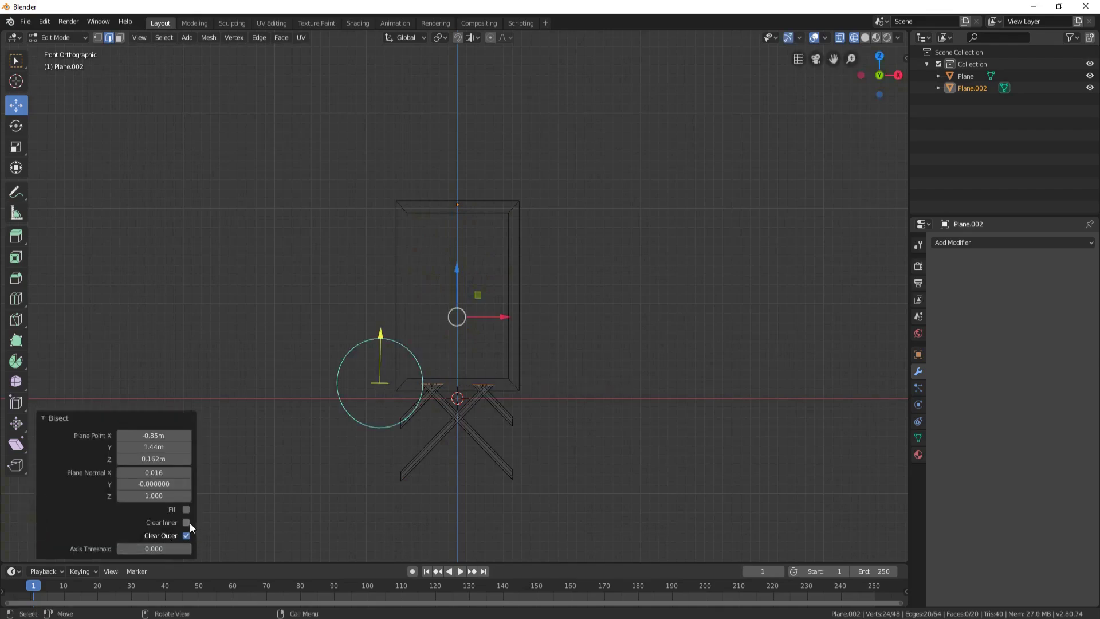
left_click(186, 522)
left_click(186, 535)
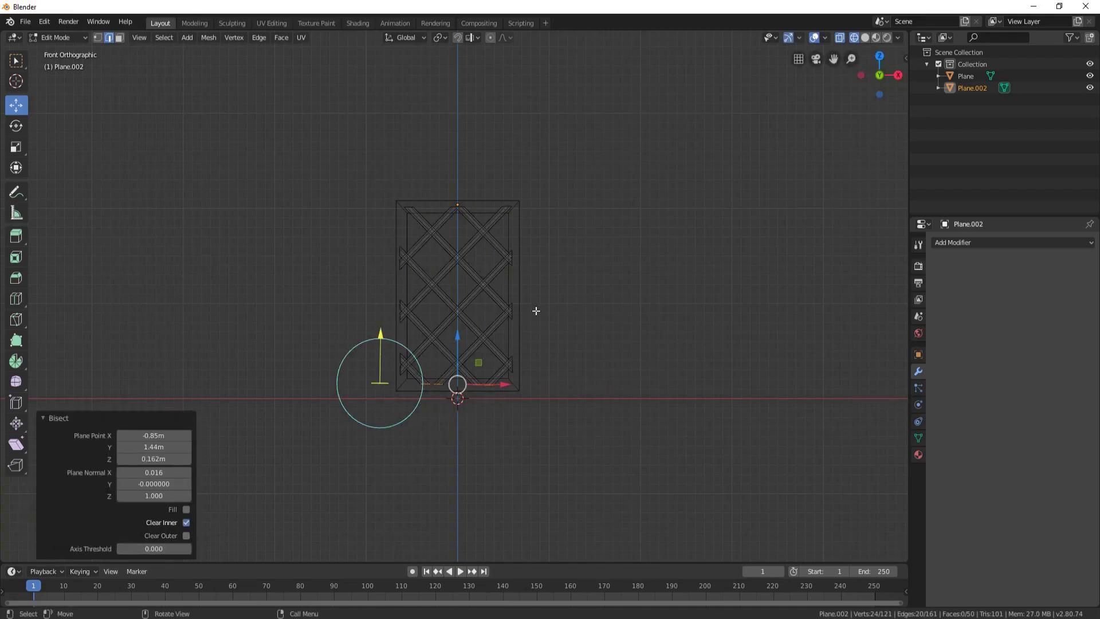
Step: Switch the viewport to Solid shading and view the frame at an angle
key("z")
left_click(612, 308)
mouse_move(570, 238)
middle_mouse_down()
mouse_move(612, 287)
mouse_move(643, 285)
middle_mouse_up()
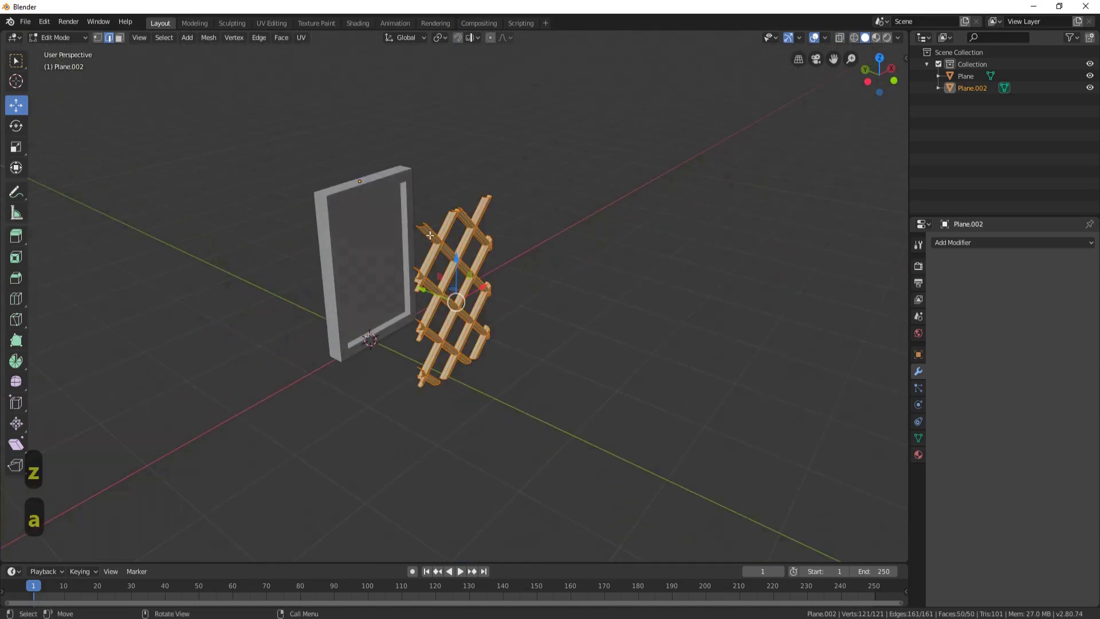
Step: Move the trimmed lattice 1.31 m along Y into the frame and check the fit
key("g")
key("y")
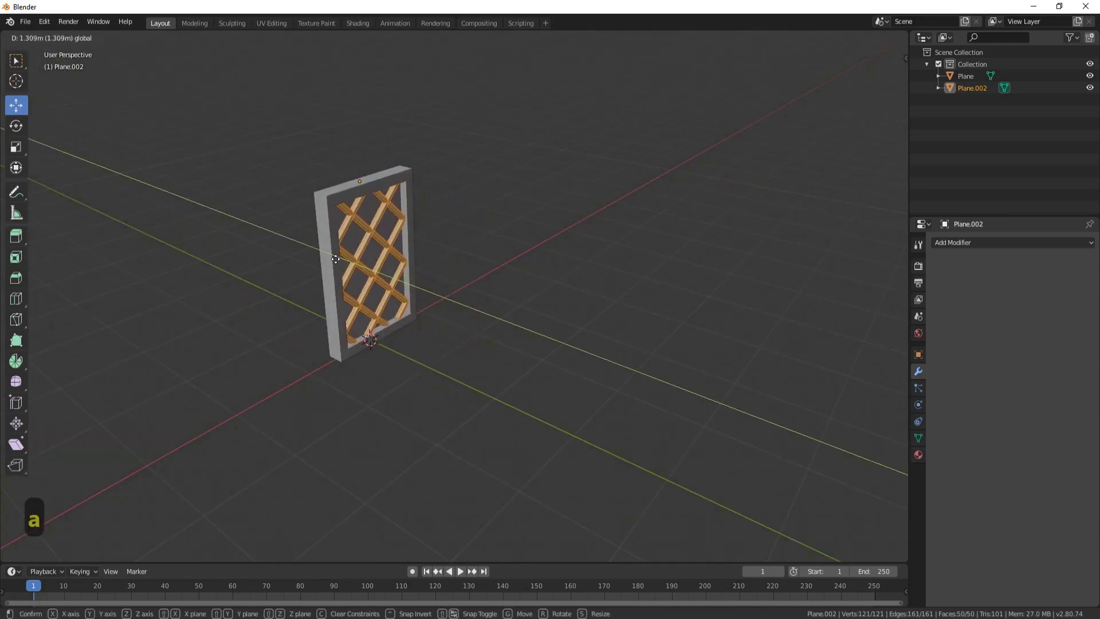
left_click(335, 259)
middle_click_drag(642, 275, 563, 257)
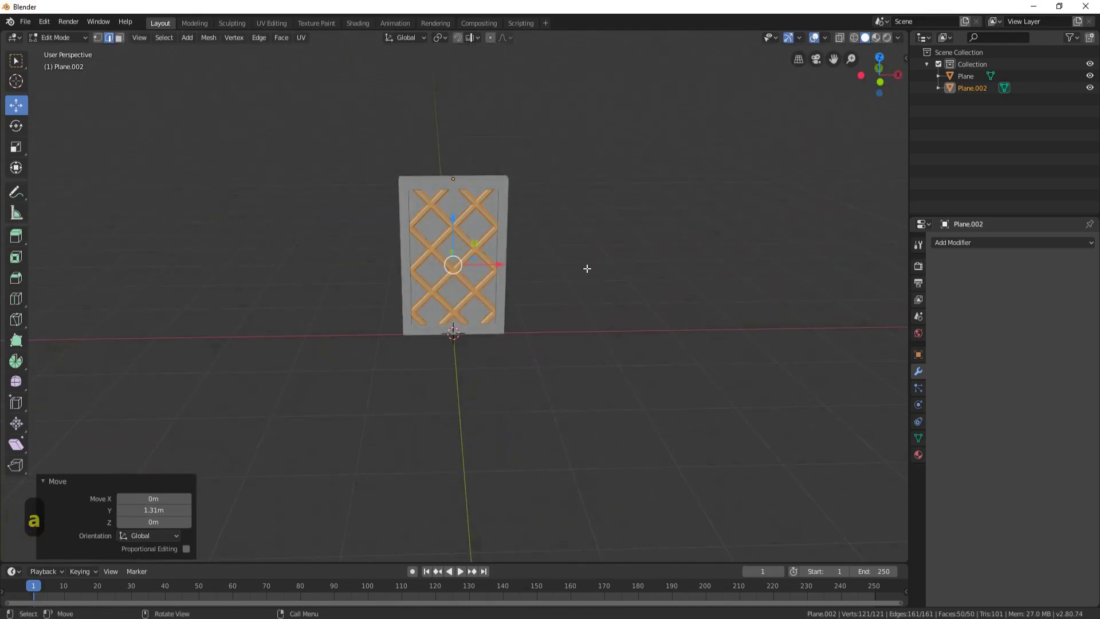
middle_click_drag(541, 309, 593, 303)
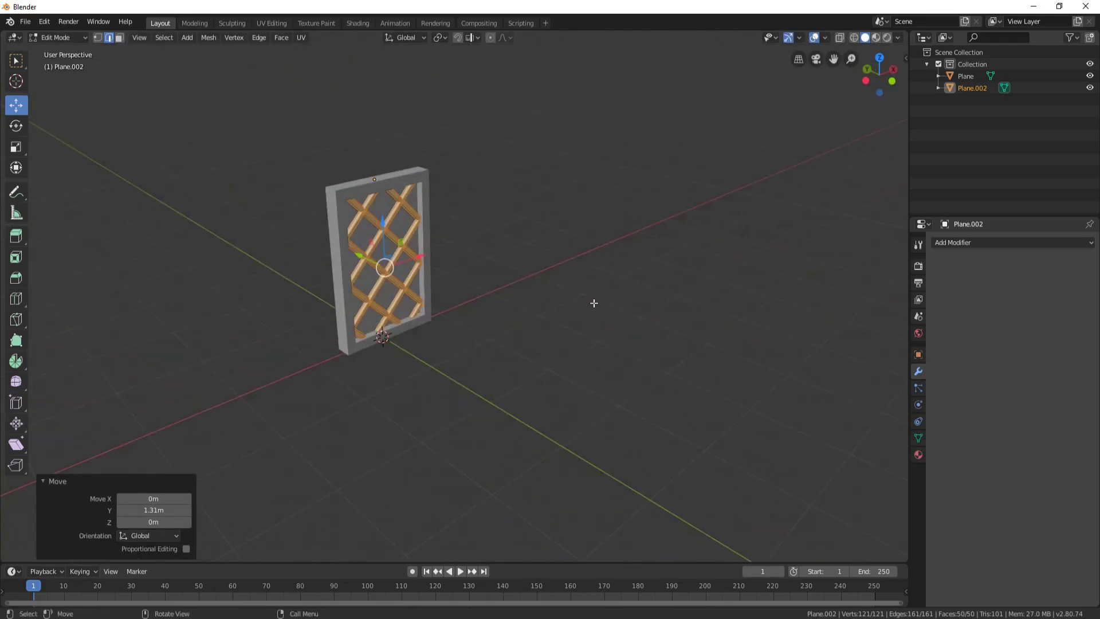